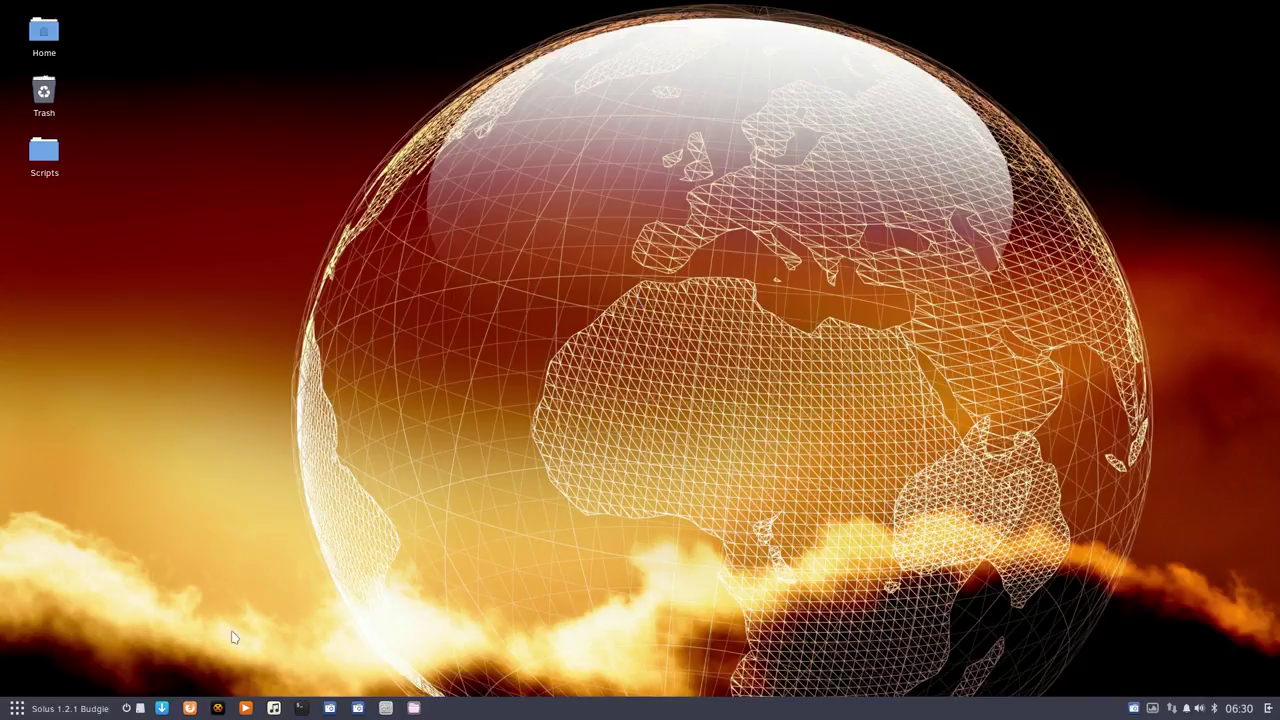
- Open a new Firefox window on the Sardi SourceForge bookmark from the Start folder
right_click(189, 707)
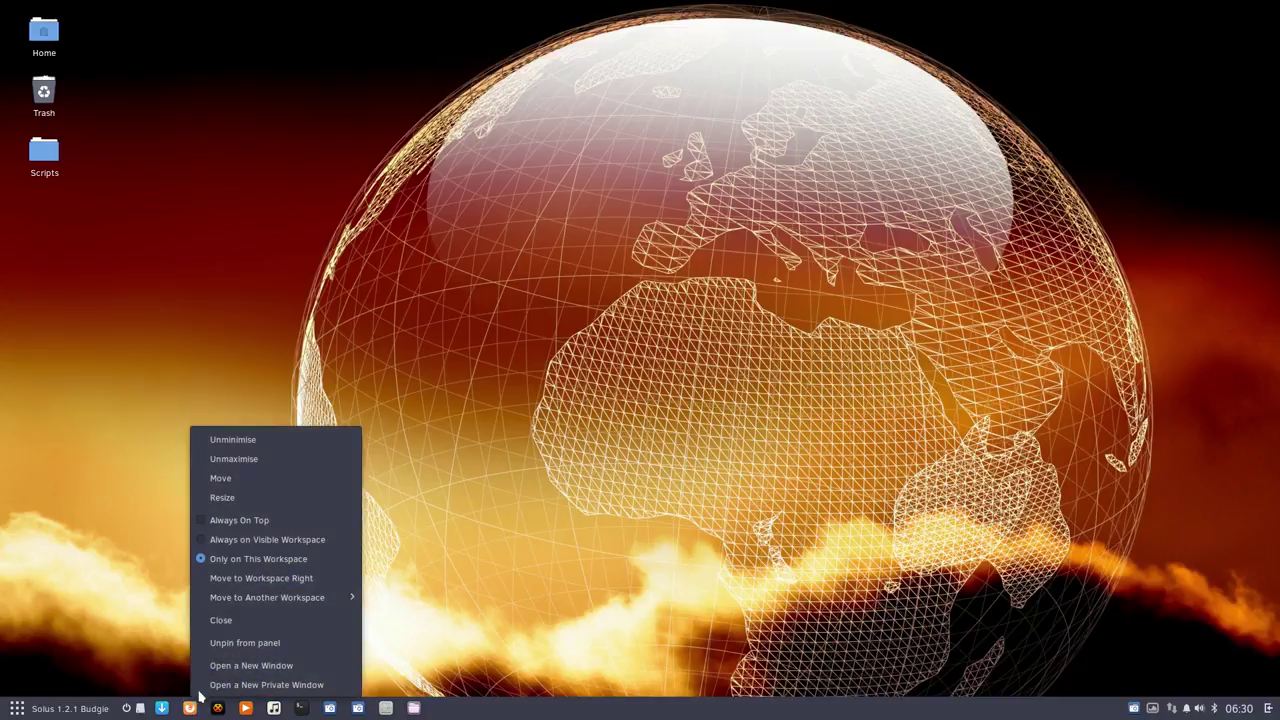
click(245, 665)
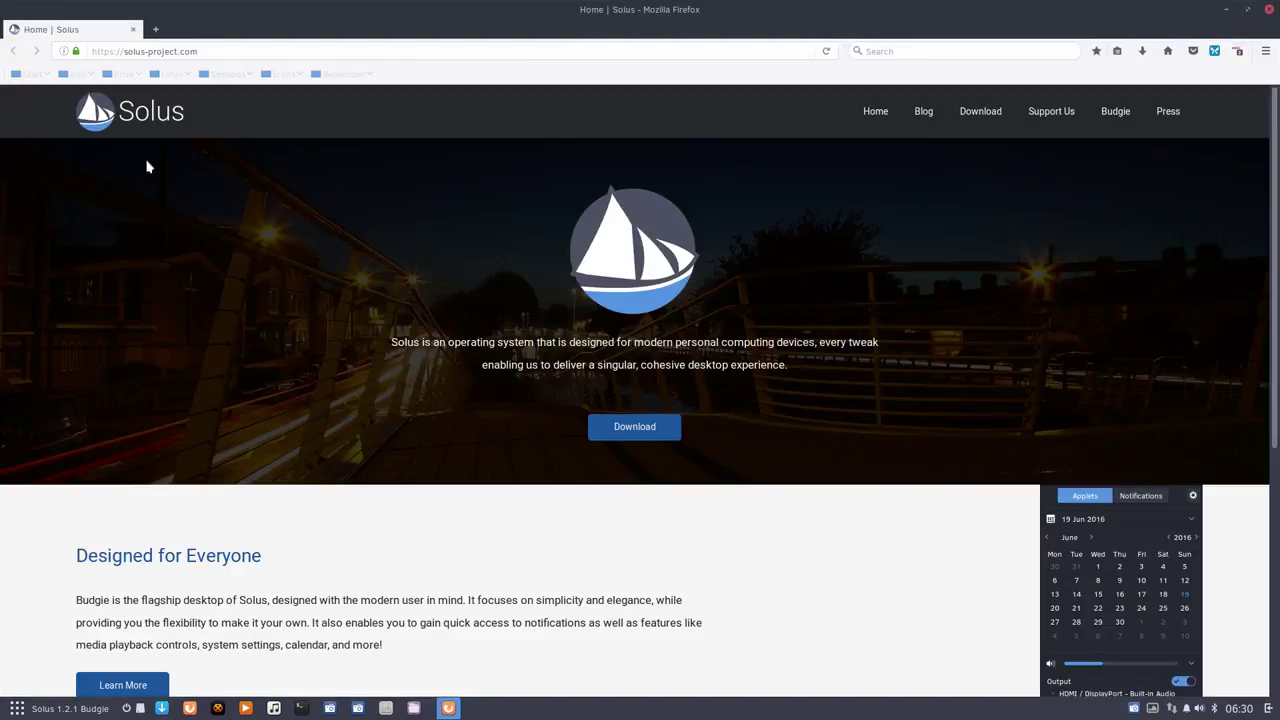
click(32, 74)
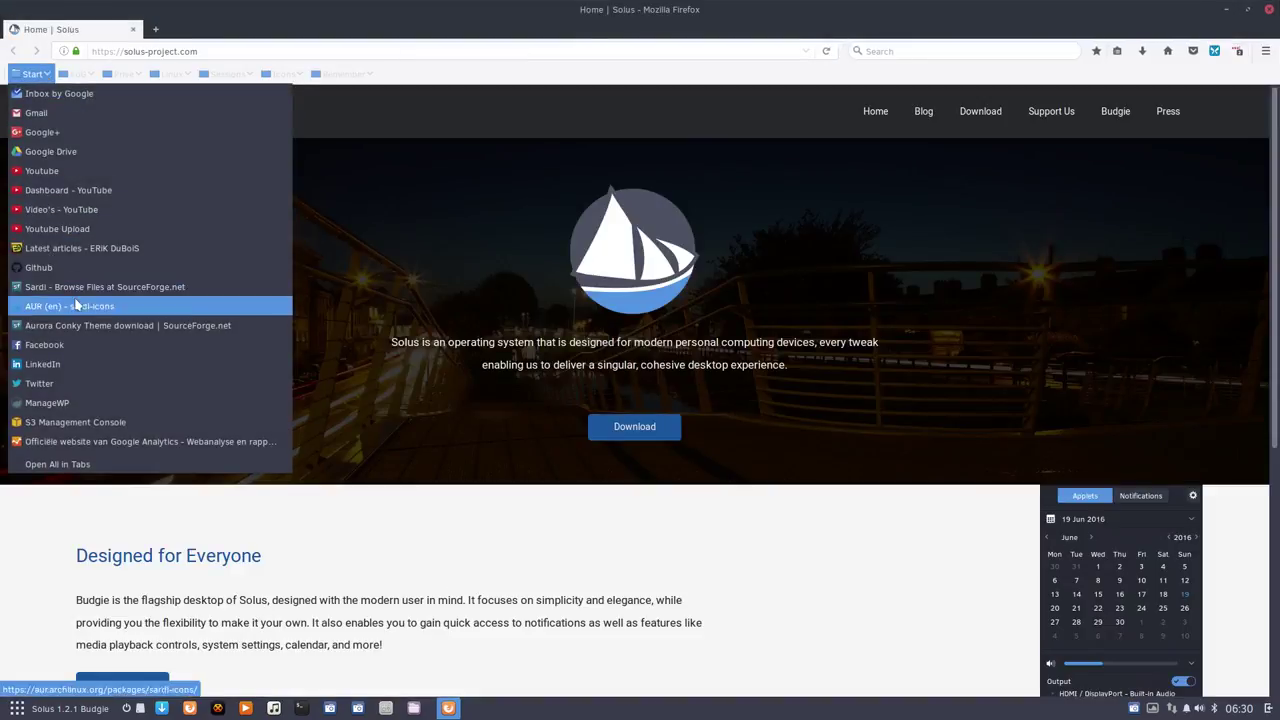
click(133, 289)
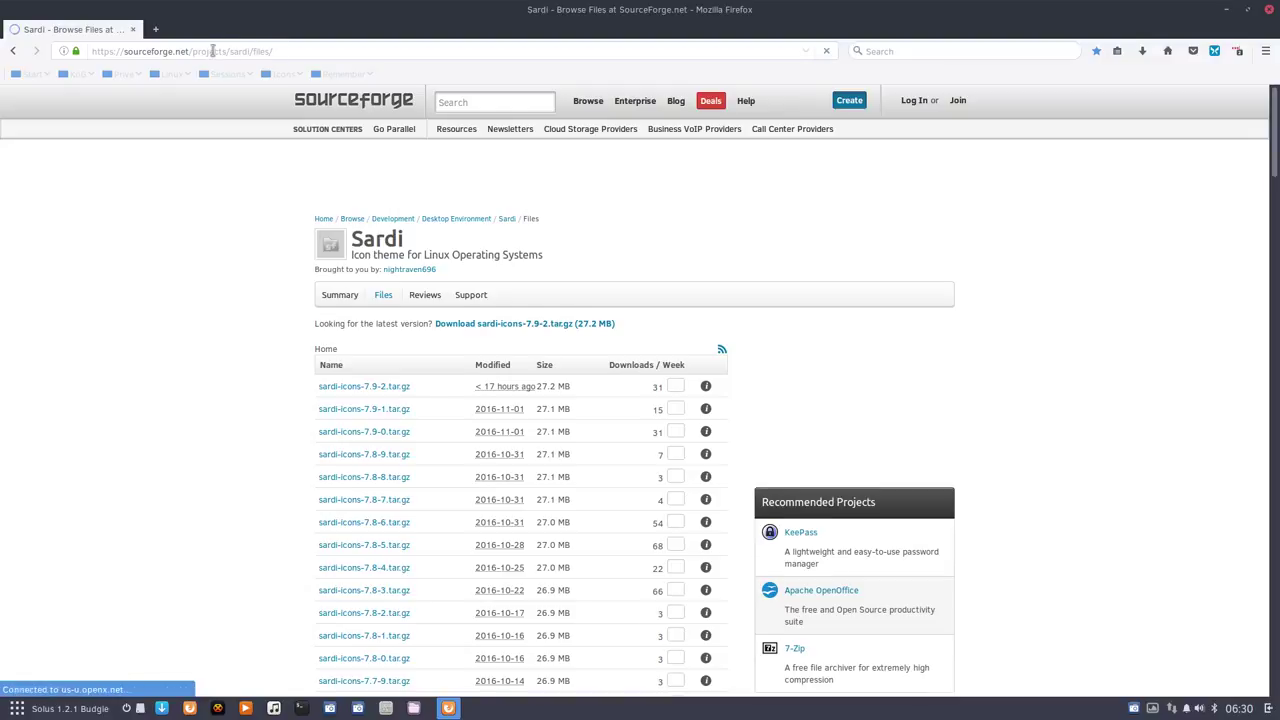
drag(192, 51, 286, 51)
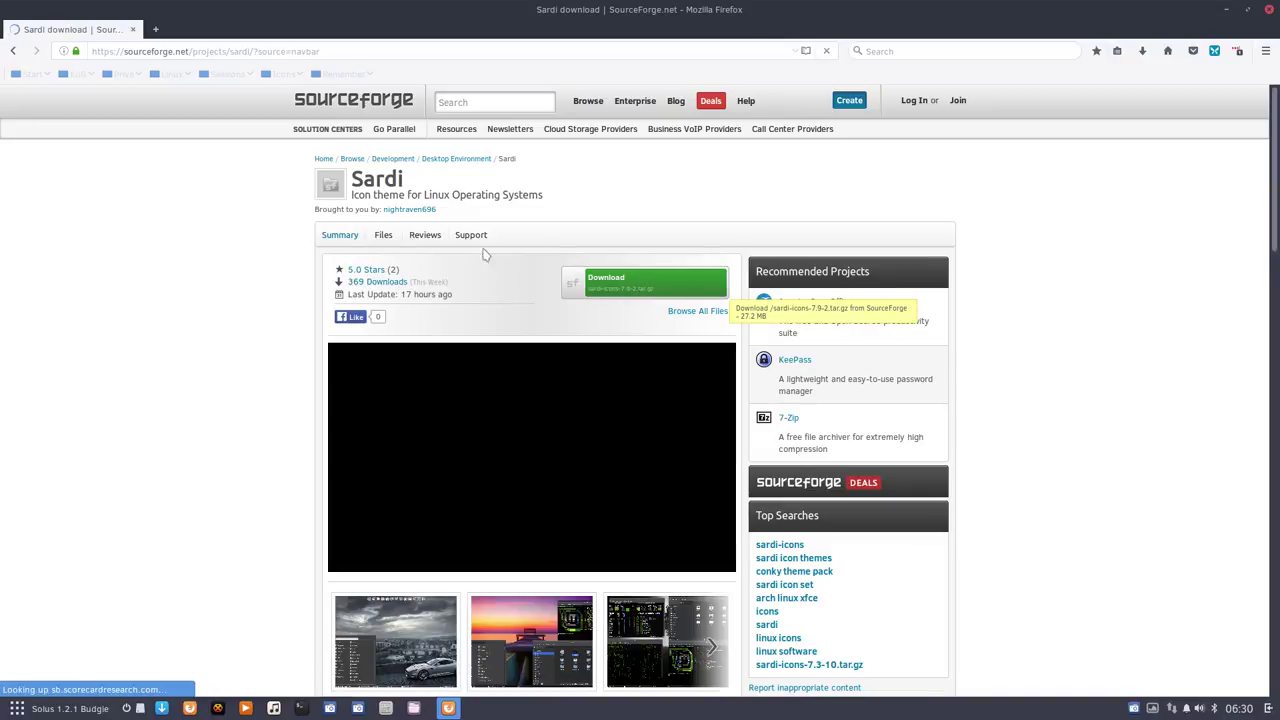
- Save sardi-icons-7.9-2.tar.gz to disk automatically and open its Downloads folder
click(615, 285)
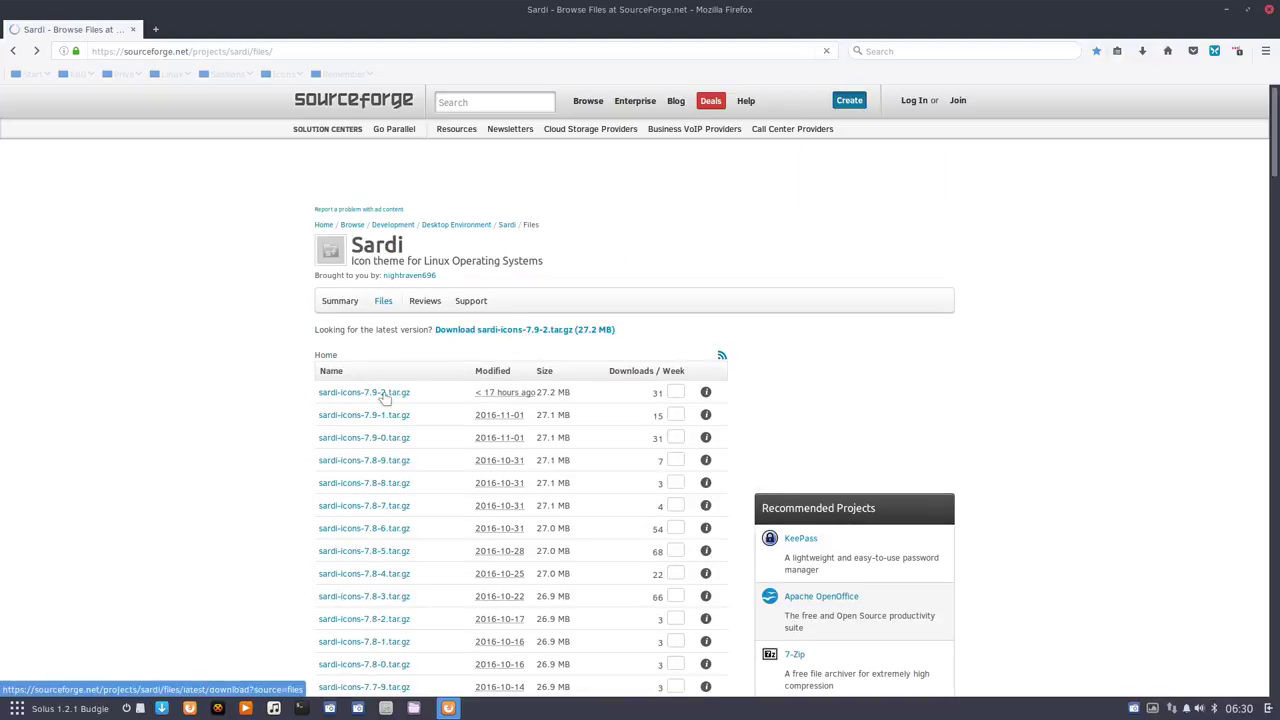
click(385, 395)
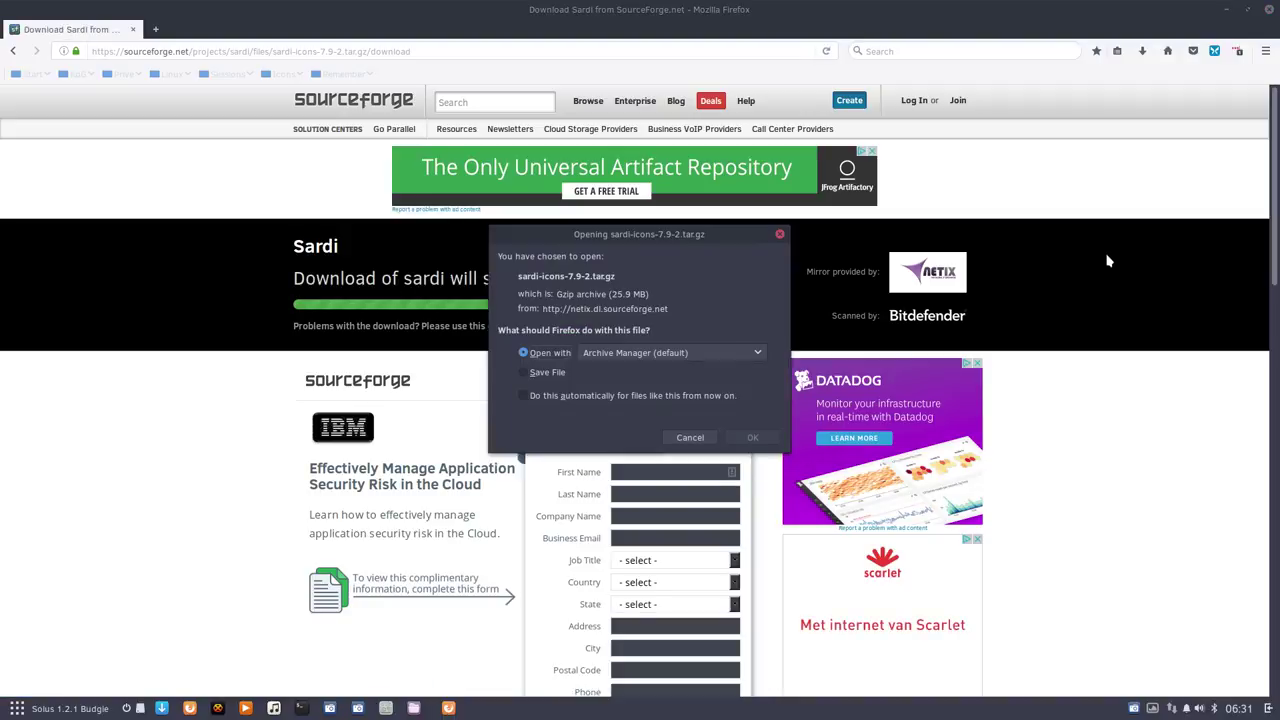
click(550, 373)
click(556, 397)
click(750, 468)
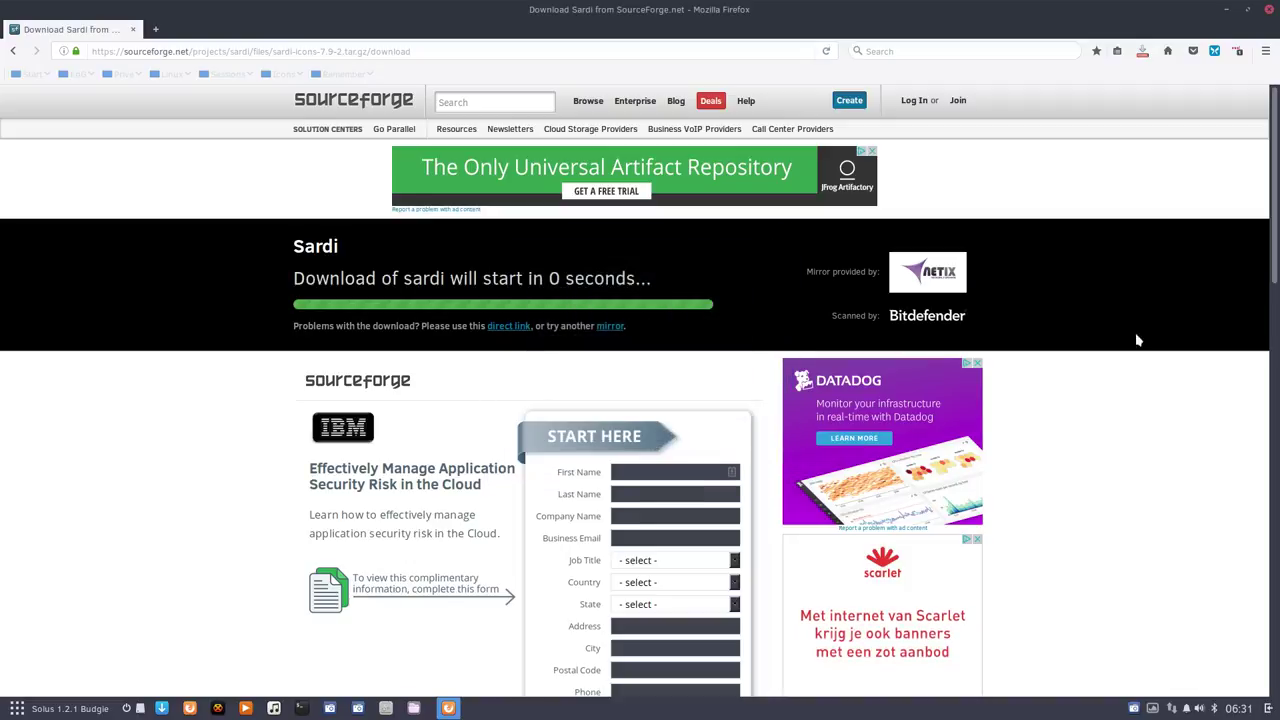
click(1142, 51)
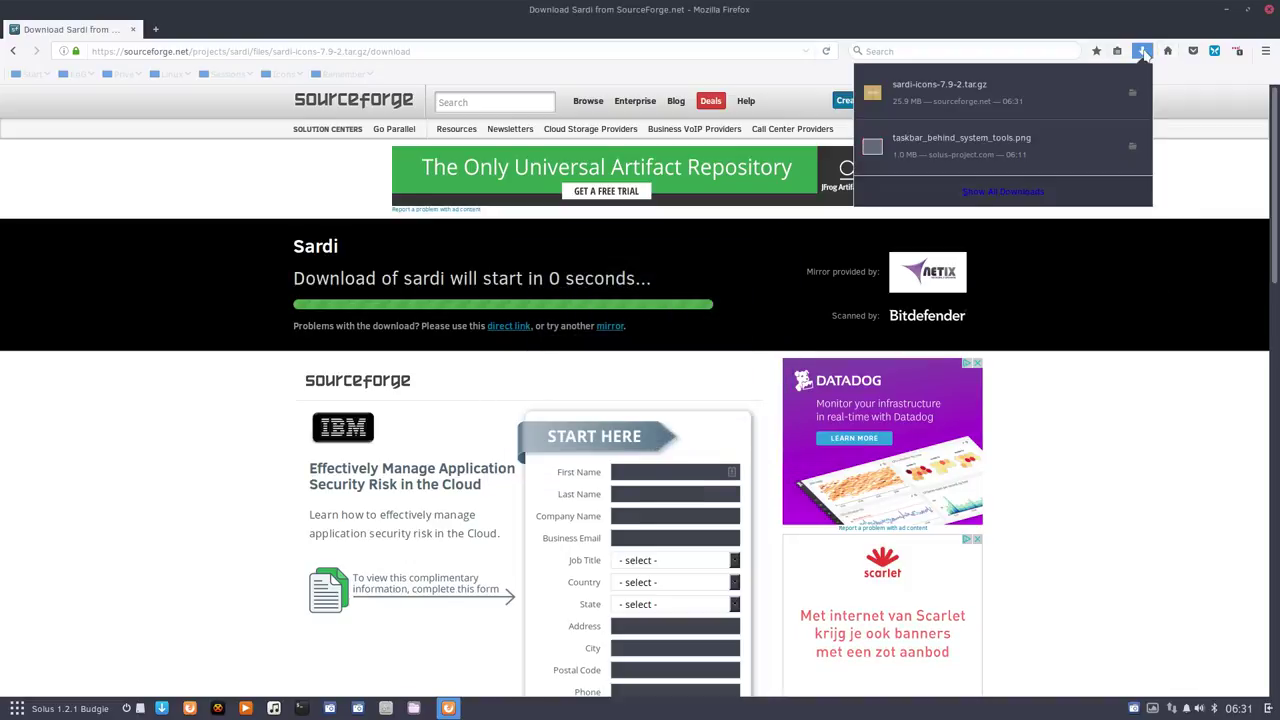
click(1131, 91)
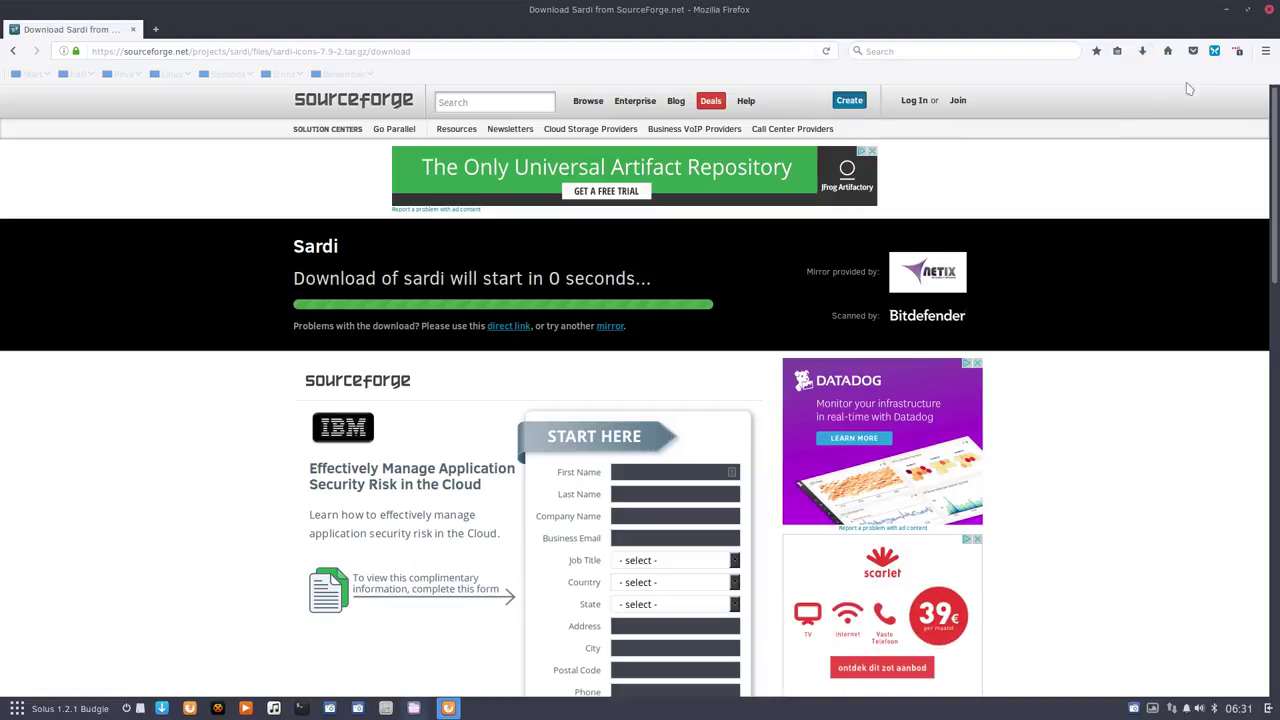
- Minimize Firefox, centre Files, and delete the leftover taskbar png
click(1226, 12)
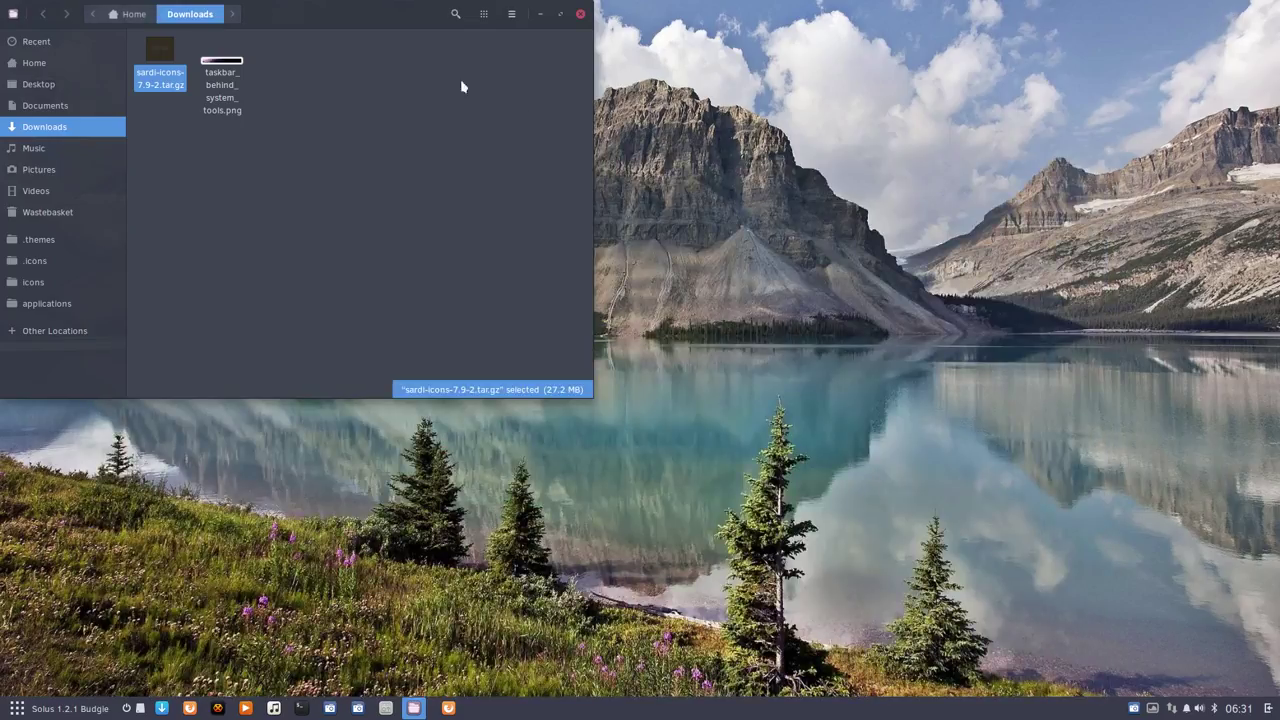
drag(390, 18, 783, 190)
click(627, 268)
key(Delete)
- Extract the Sardi archive here and open the sardi-icons-7.9-2 folder
right_click(556, 230)
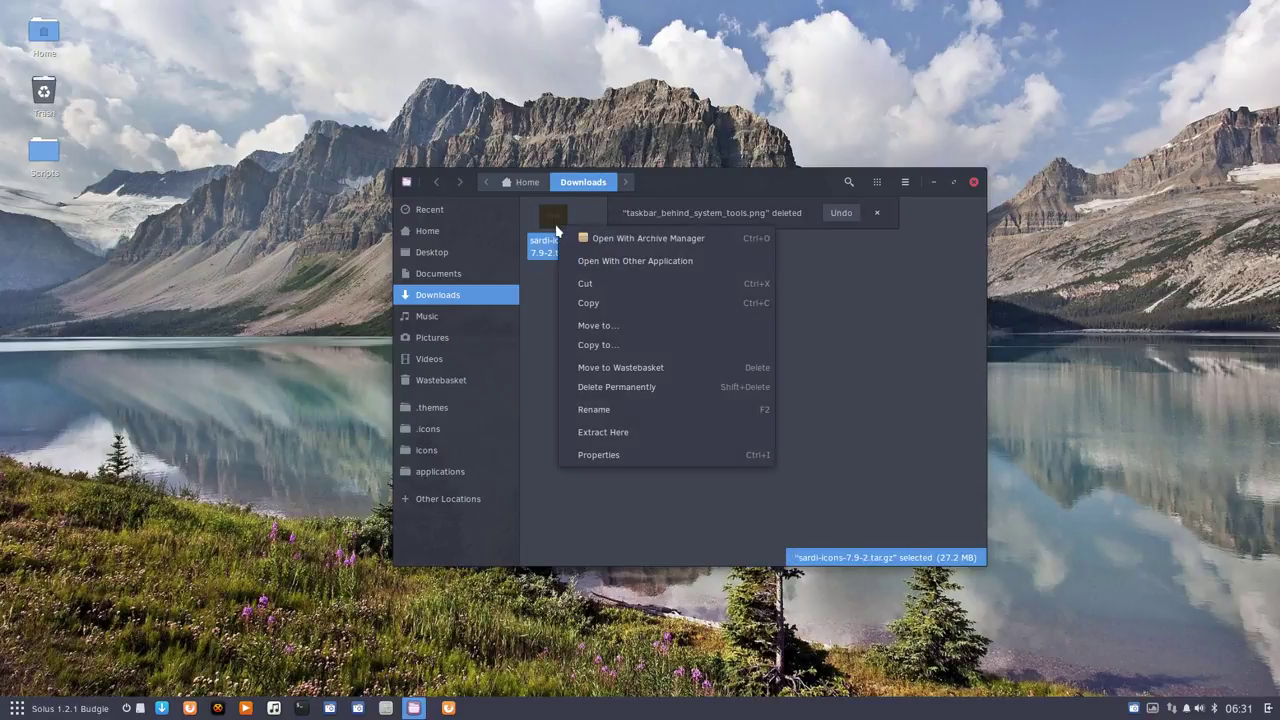
click(620, 432)
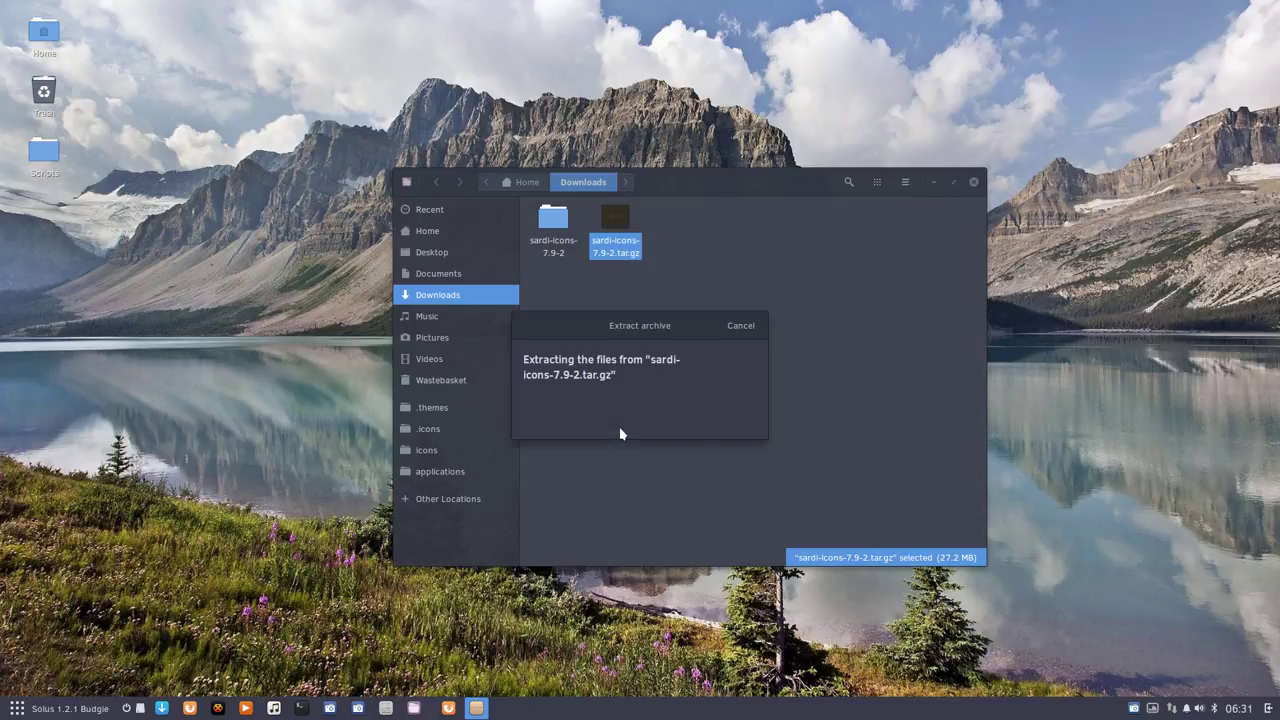
click(595, 384)
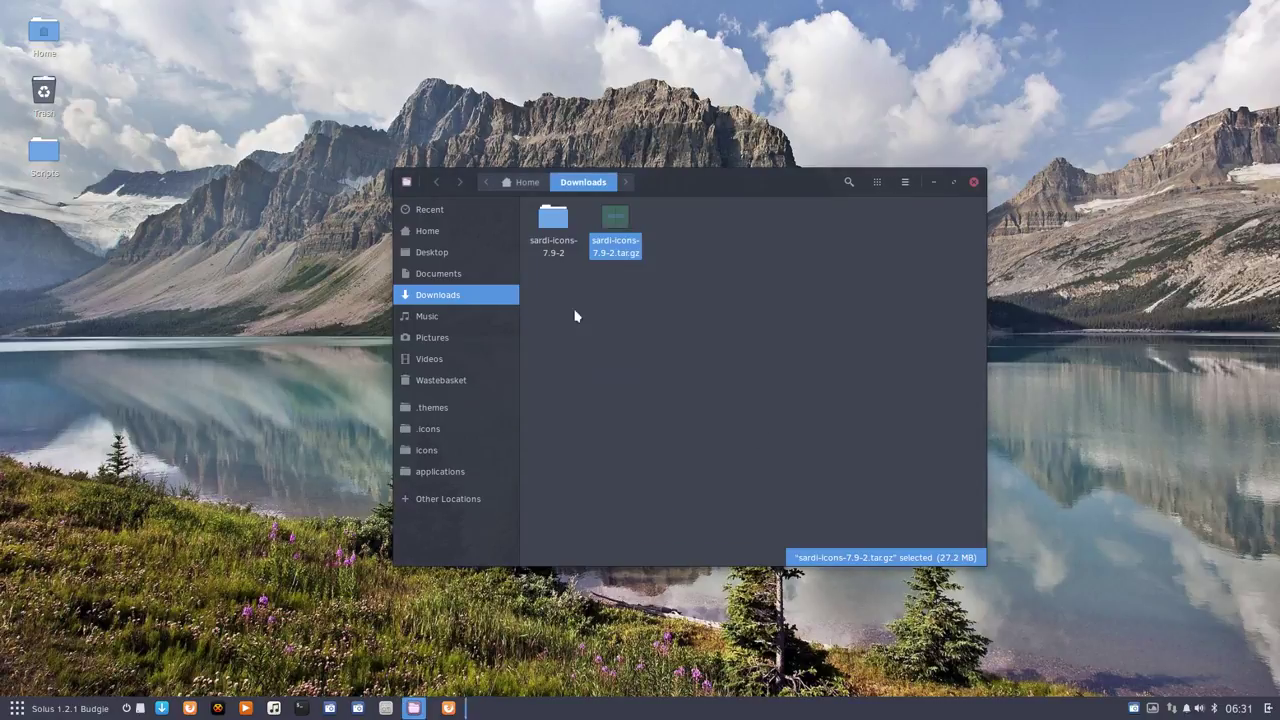
double_click(553, 220)
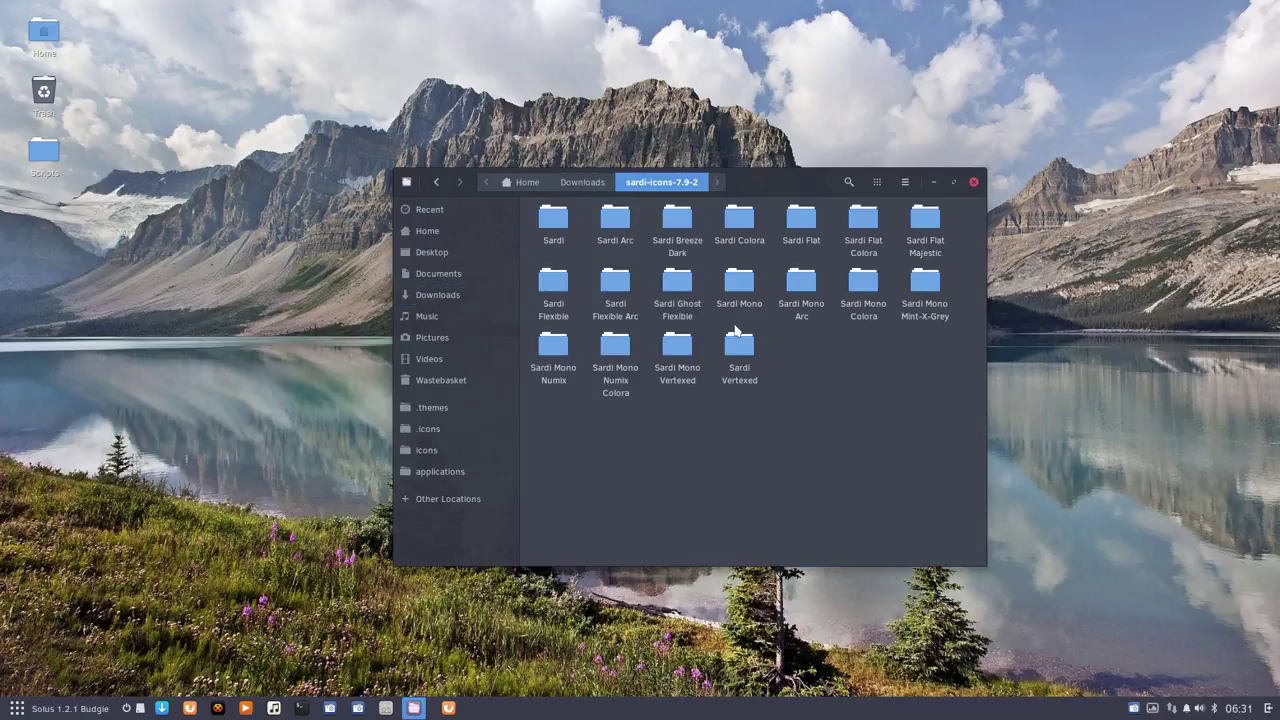
- Copy all 18 Sardi theme folders, then go Home and show hidden files
key(ctrl+a)
right_click(676, 288)
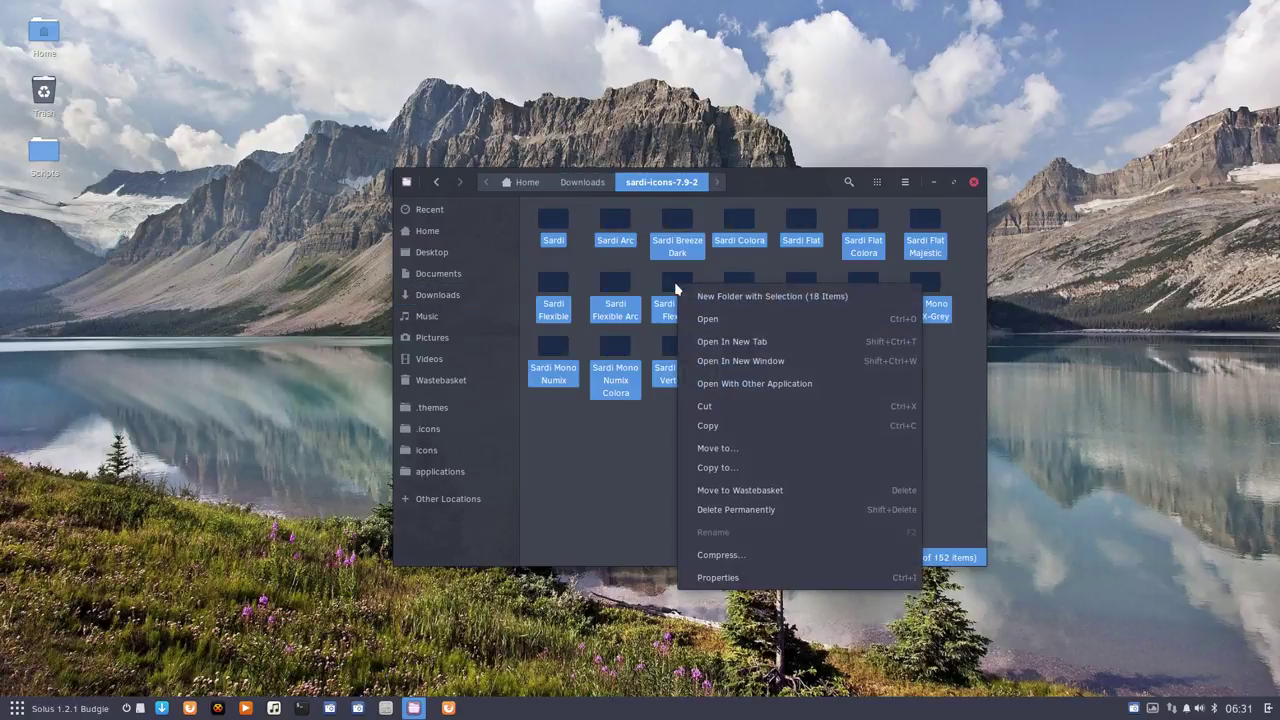
click(721, 427)
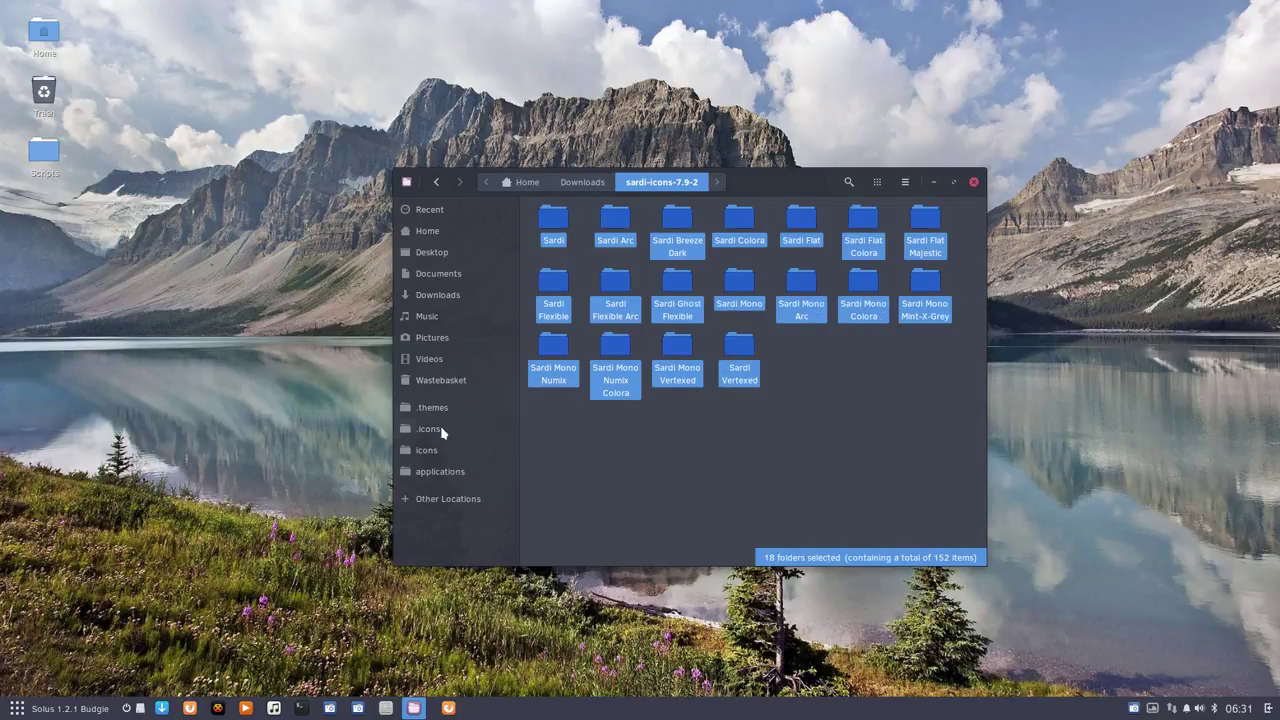
click(470, 430)
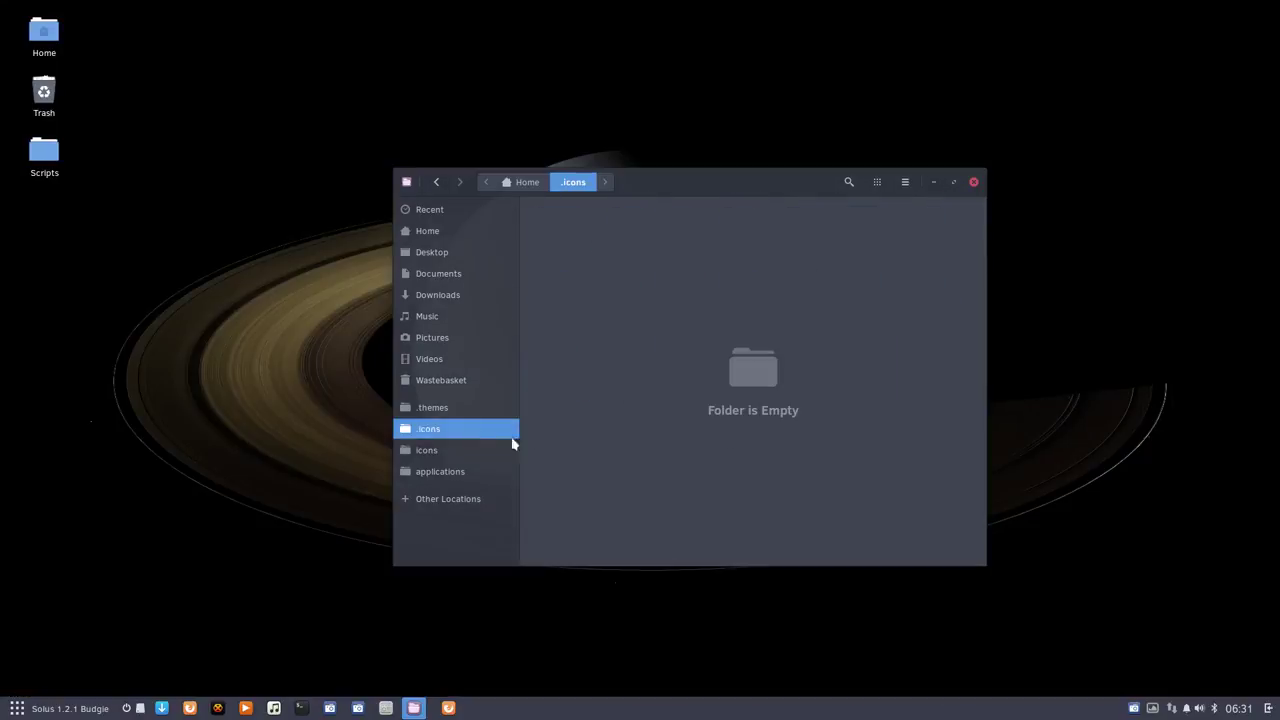
click(528, 182)
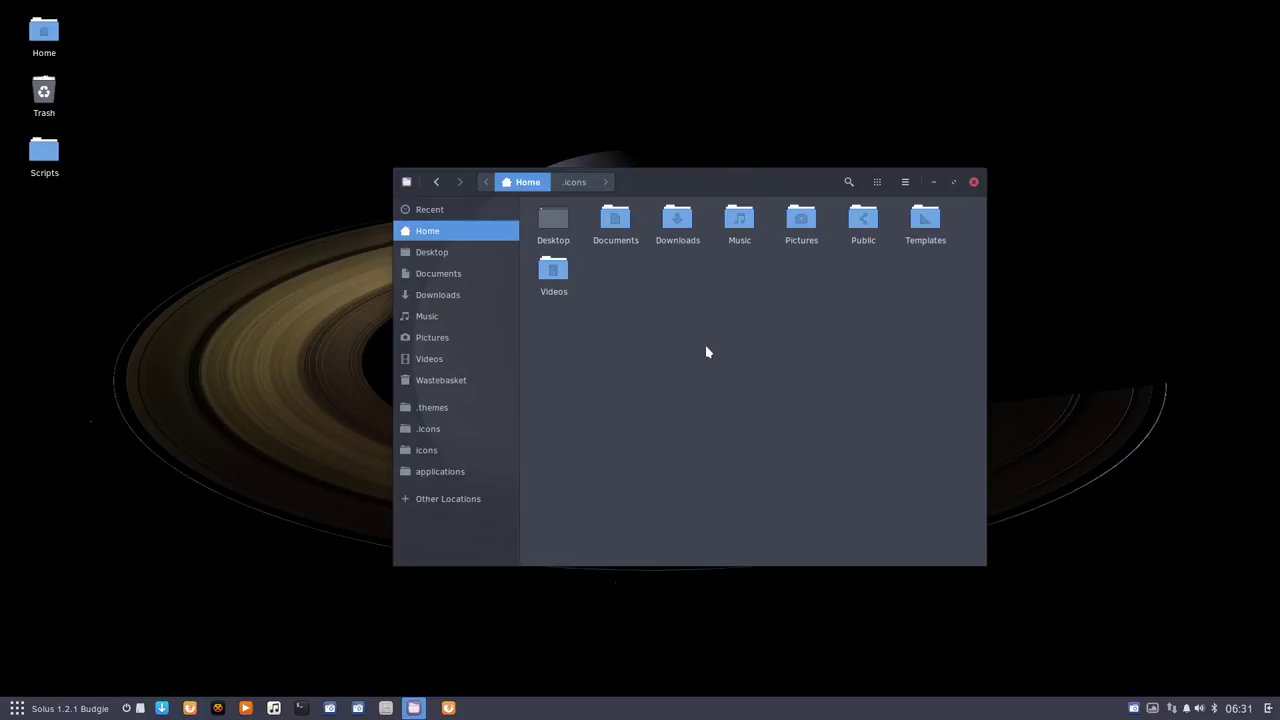
key(ctrl+h)
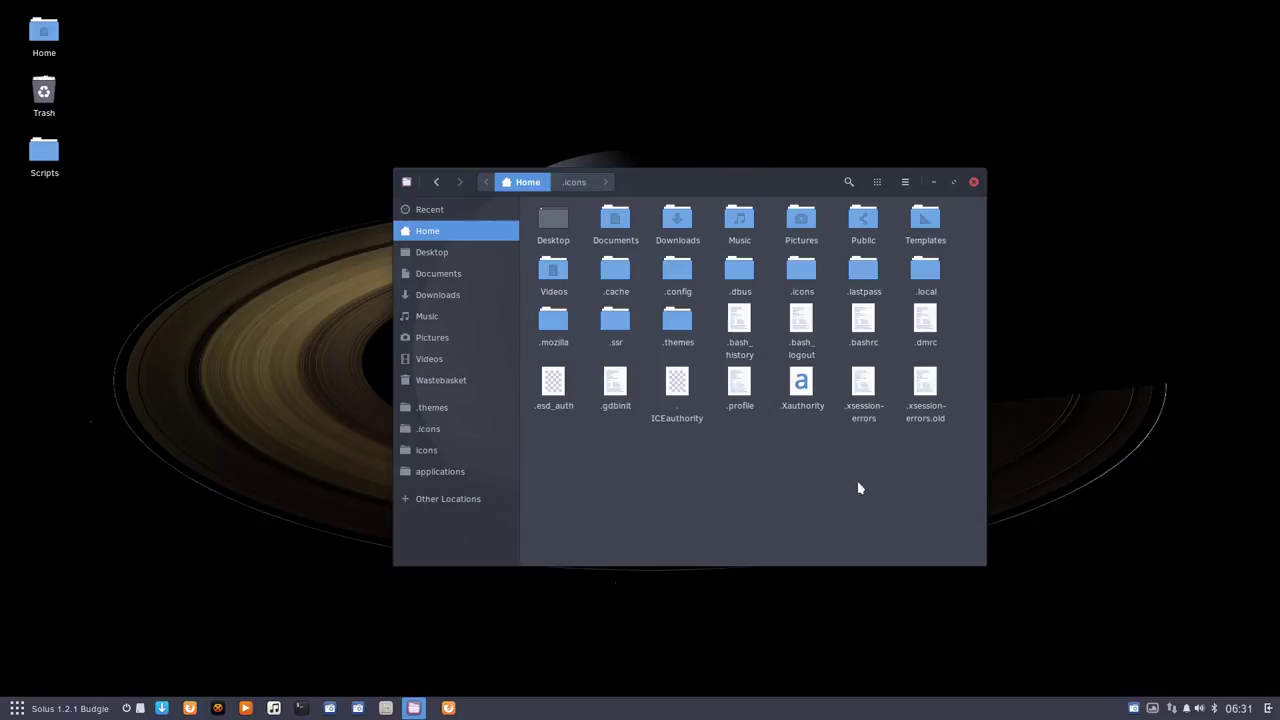
- Start a new 'icons' folder, then cancel because .icons already exists
click(804, 274)
right_click(728, 477)
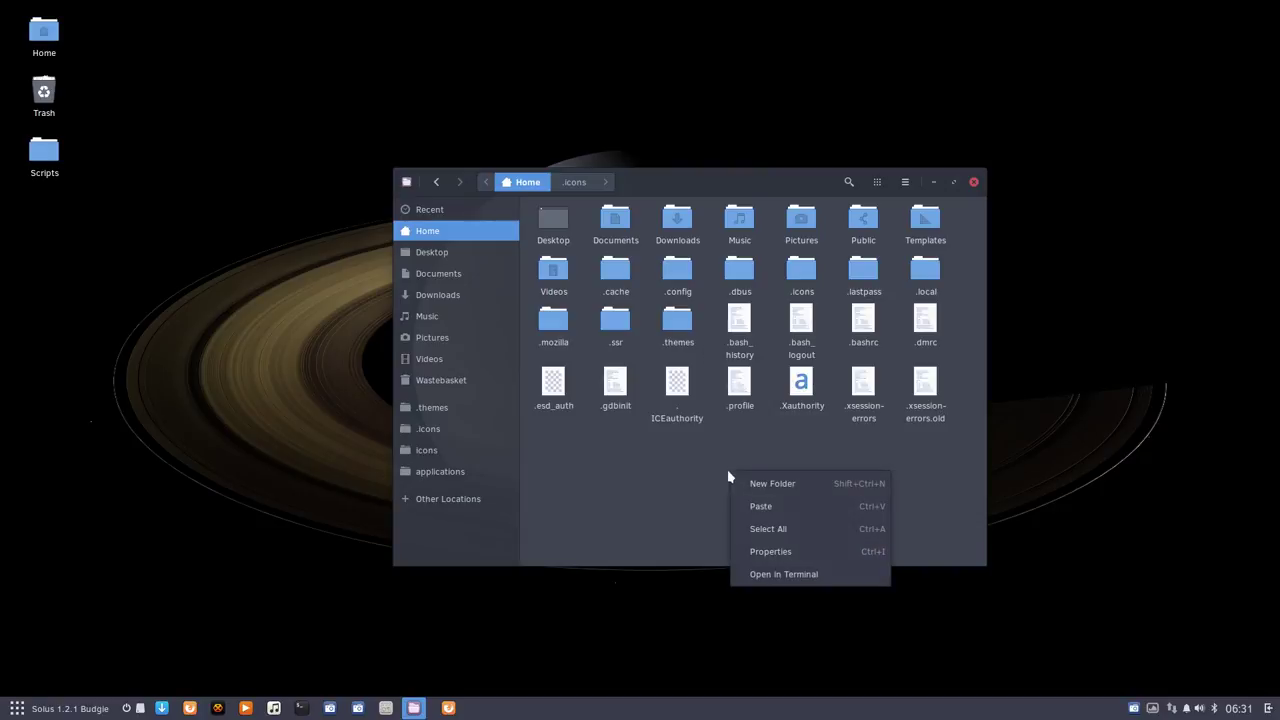
click(781, 485)
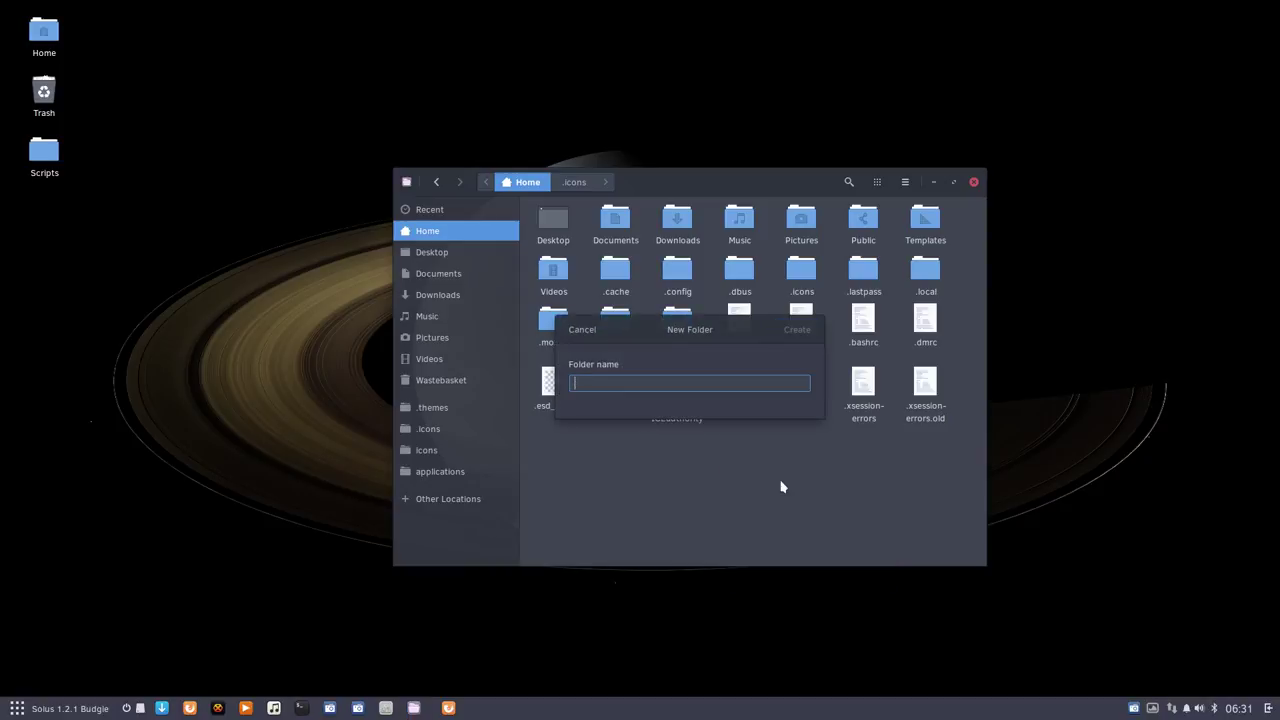
text(.icons)
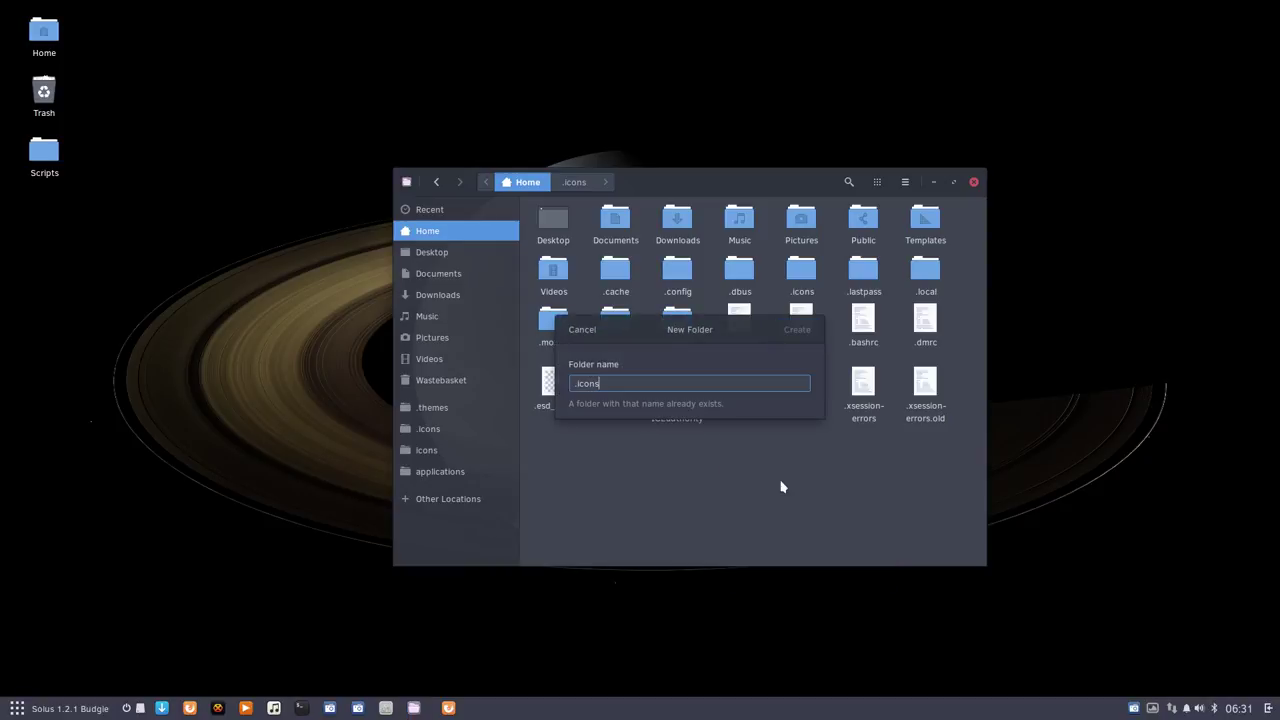
click(585, 331)
- Paste the copied Sardi folders into the existing .icons folder
click(797, 276)
double_click(797, 276)
right_click(710, 308)
click(731, 343)
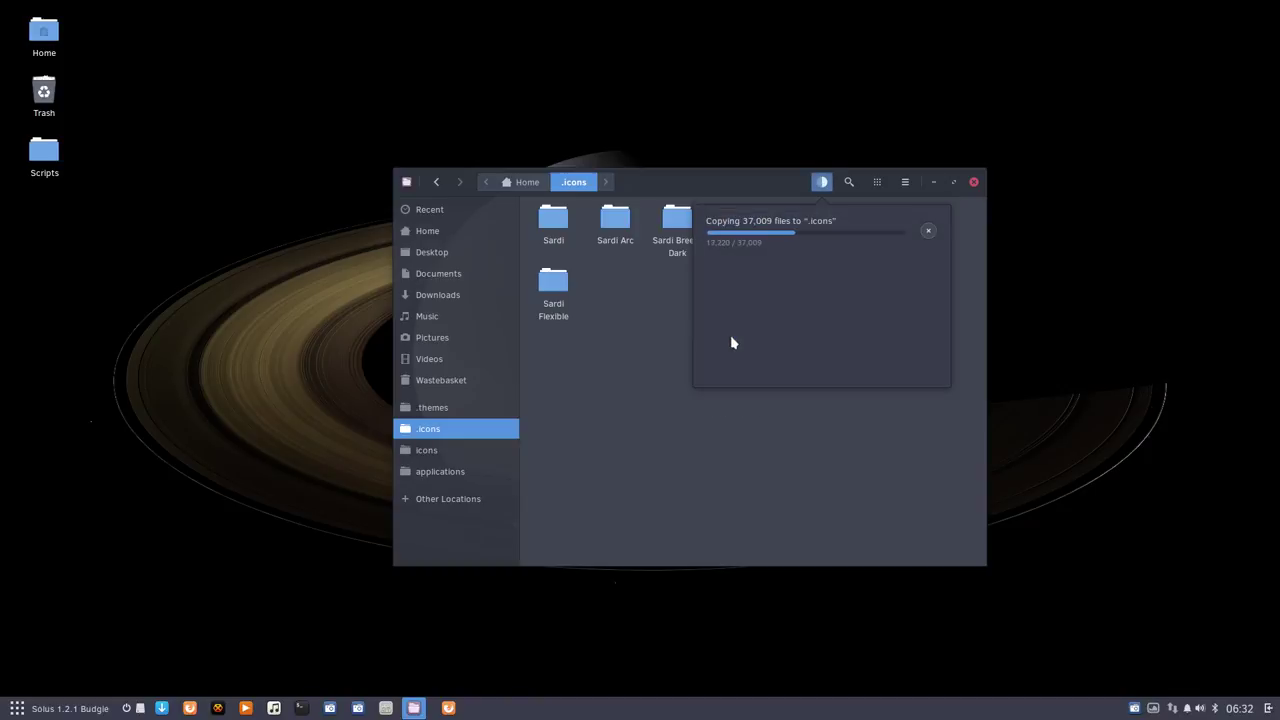
- Open Raven's Budgie Settings and check the Icon Theme list, keeping Arc
click(1268, 708)
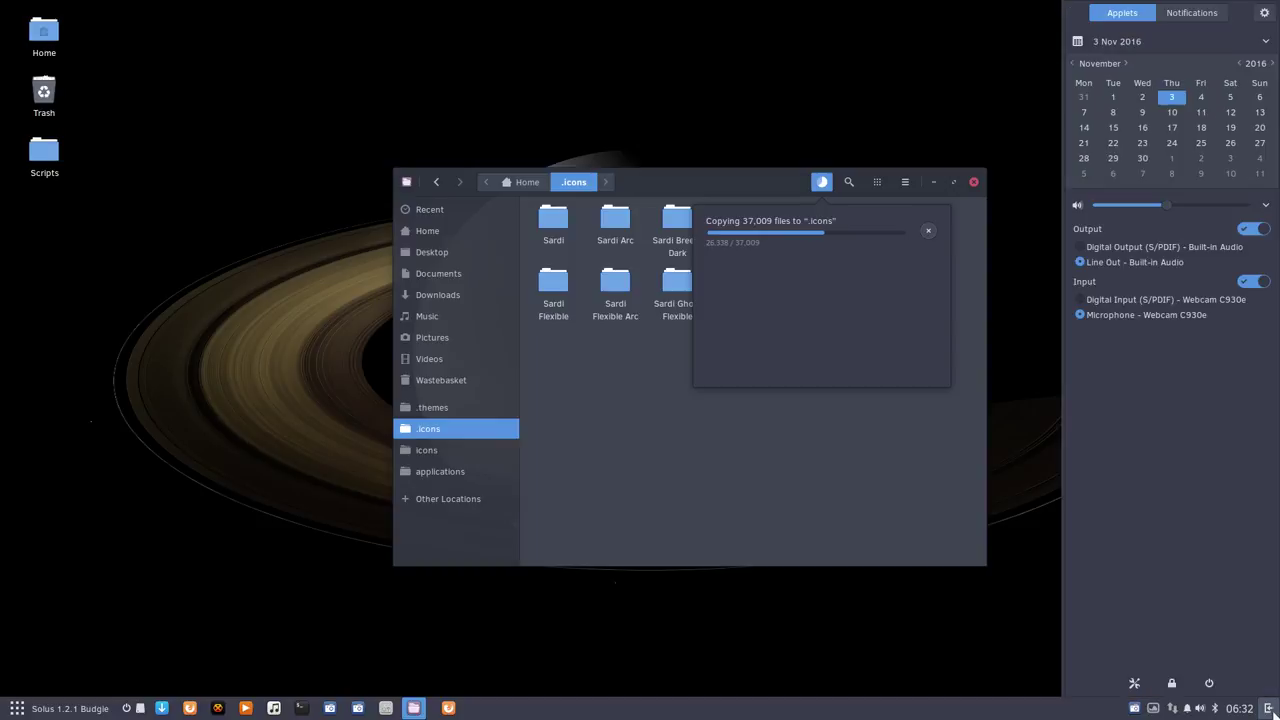
click(1264, 14)
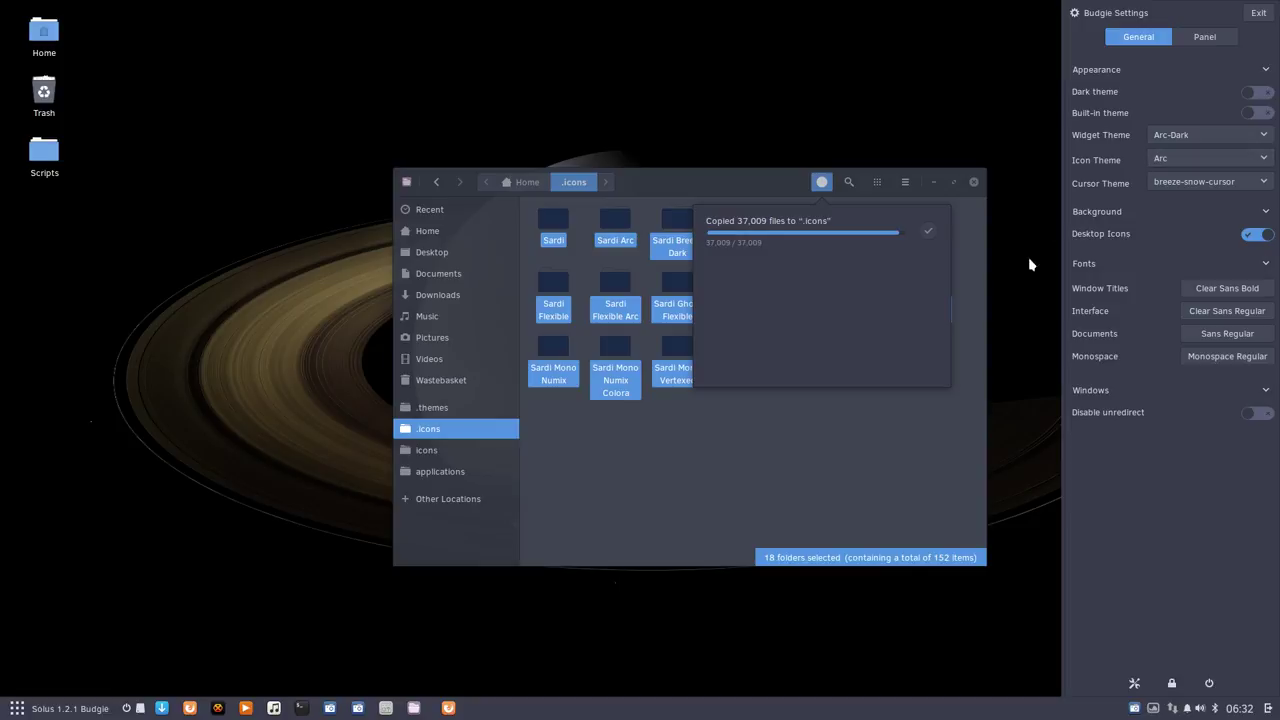
click(1194, 157)
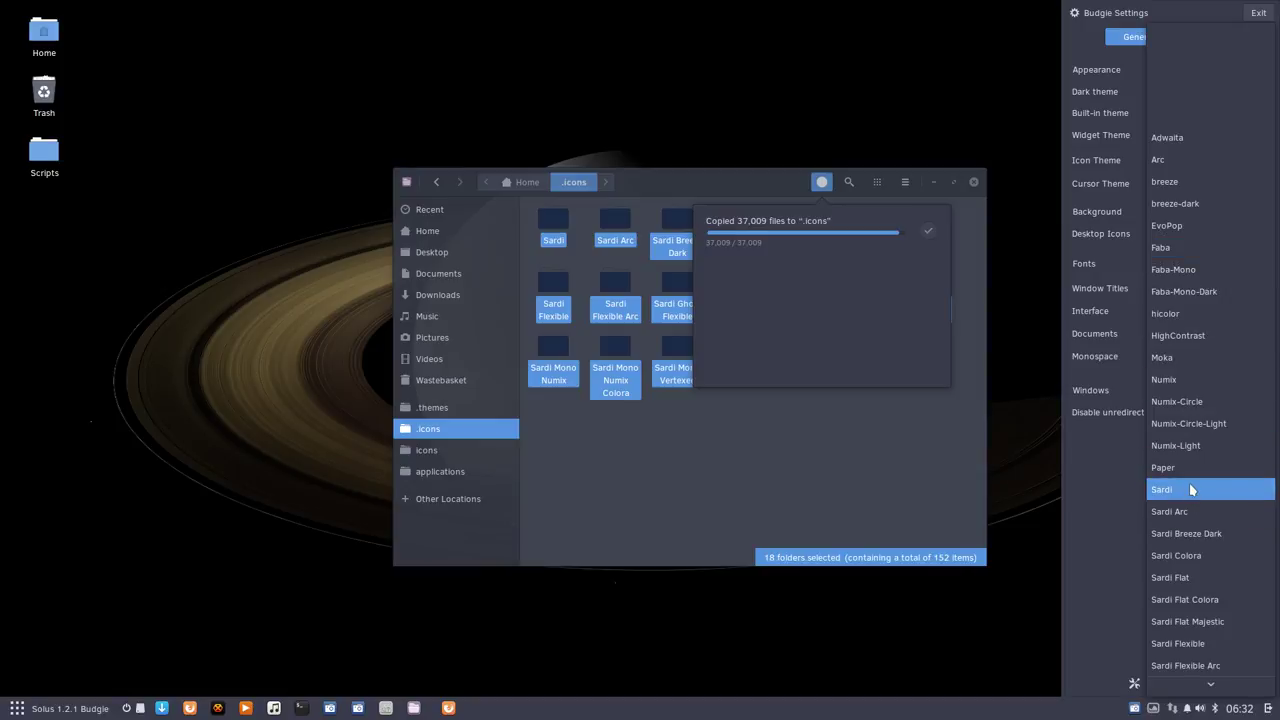
click(1128, 508)
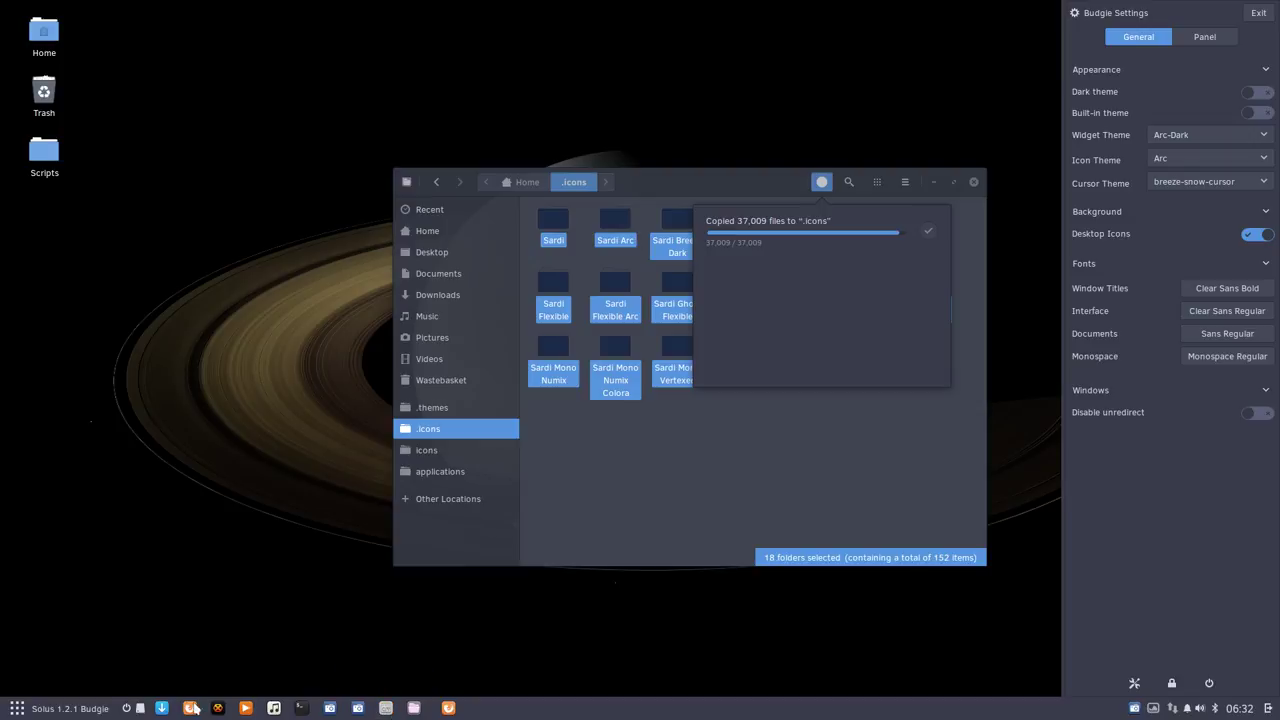
- Pick Sardi Breeze Dark in Tweaks' Icons list, then select the desktop Home icon
click(414, 708)
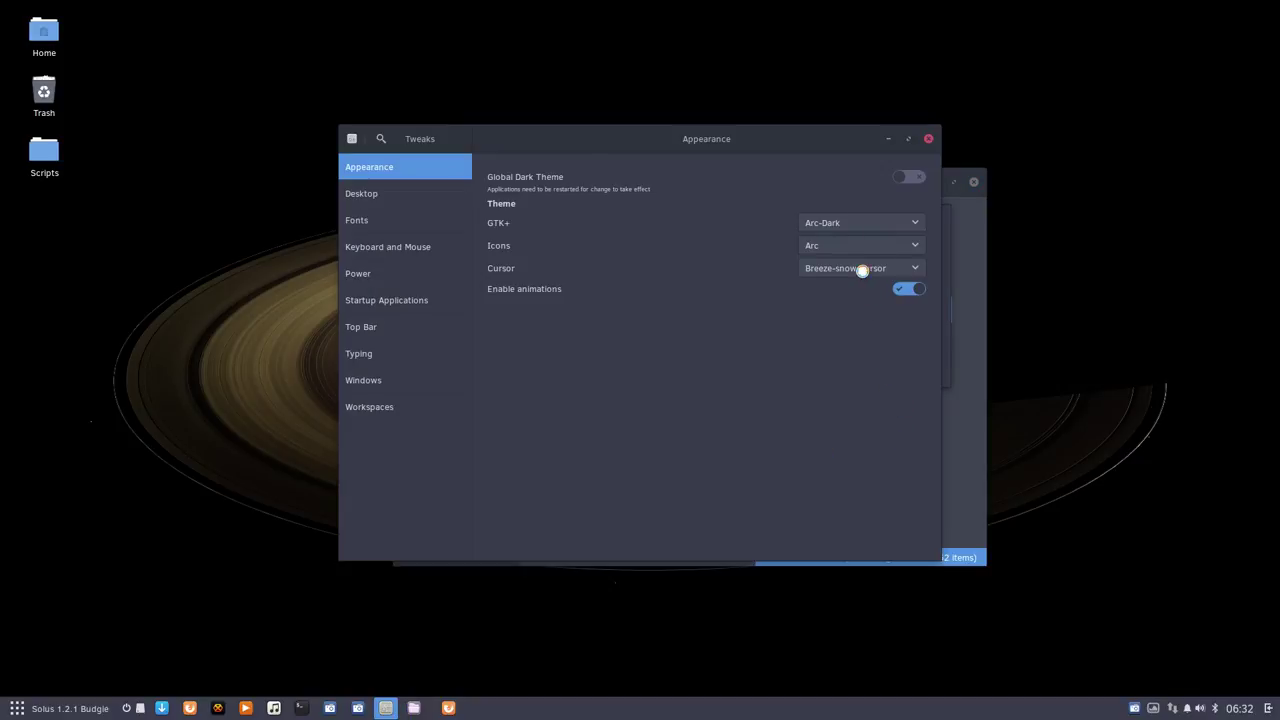
click(850, 245)
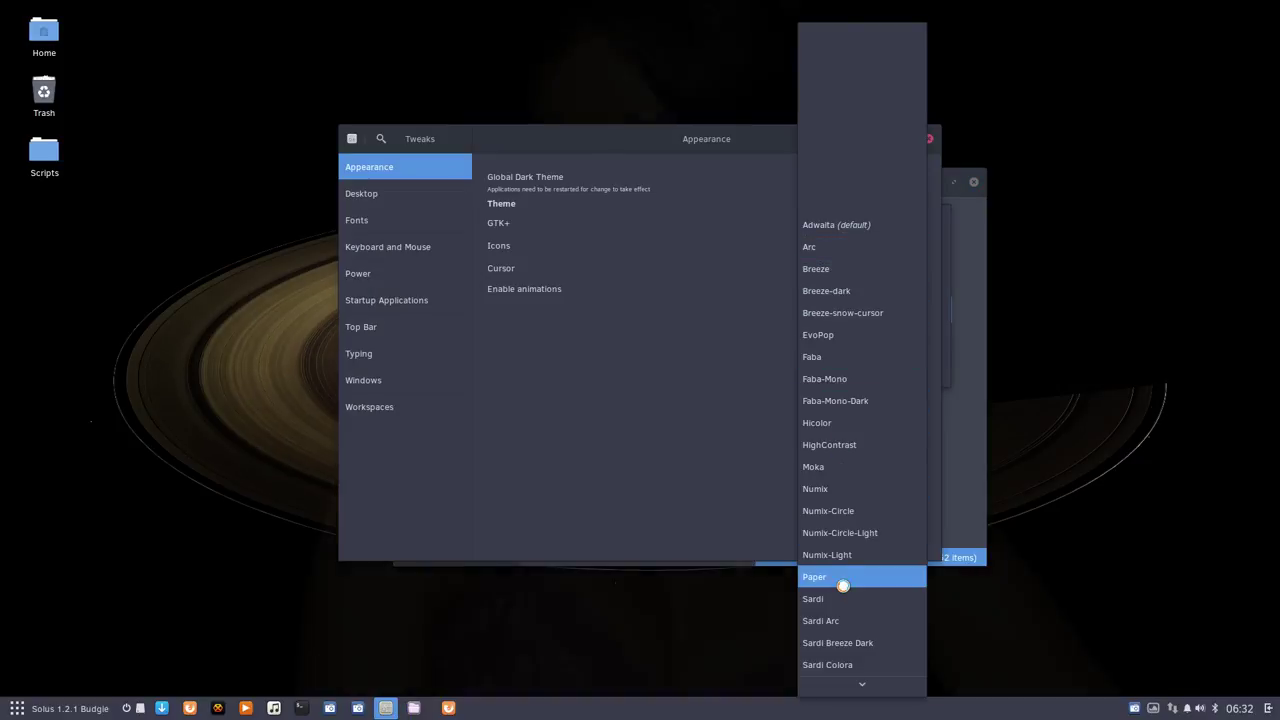
scroll(843, 594, down, 1)
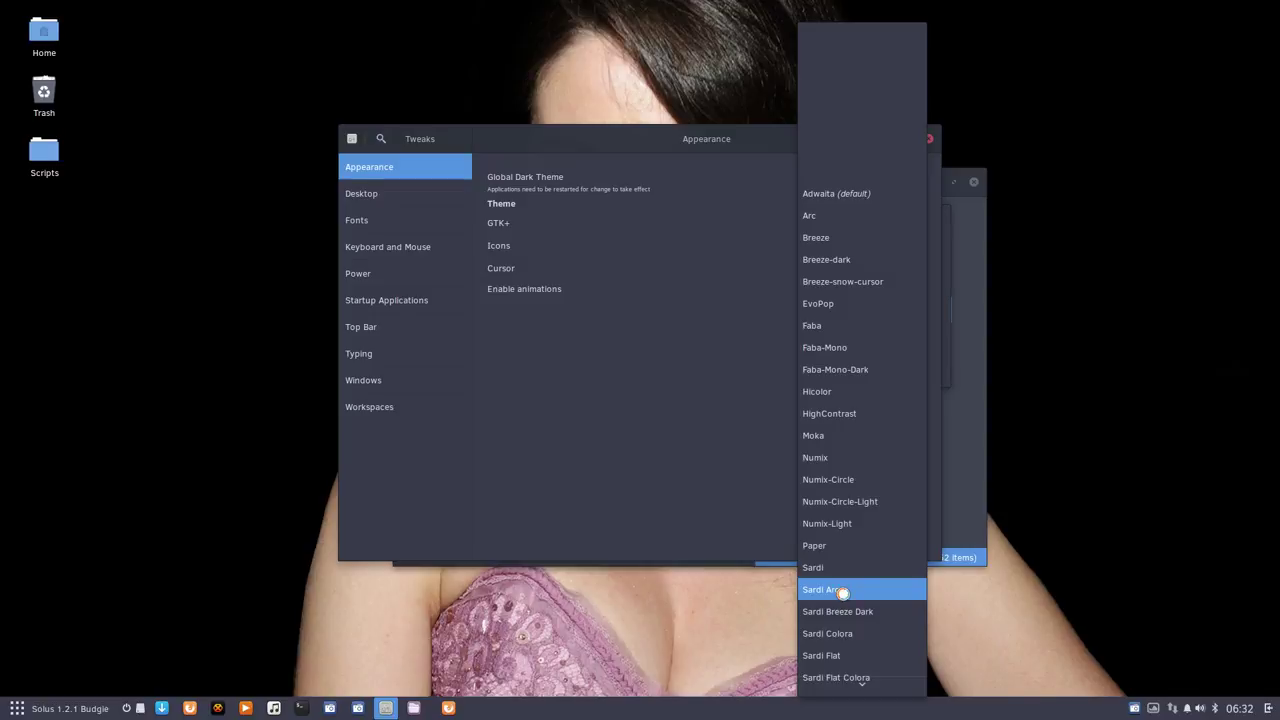
click(842, 611)
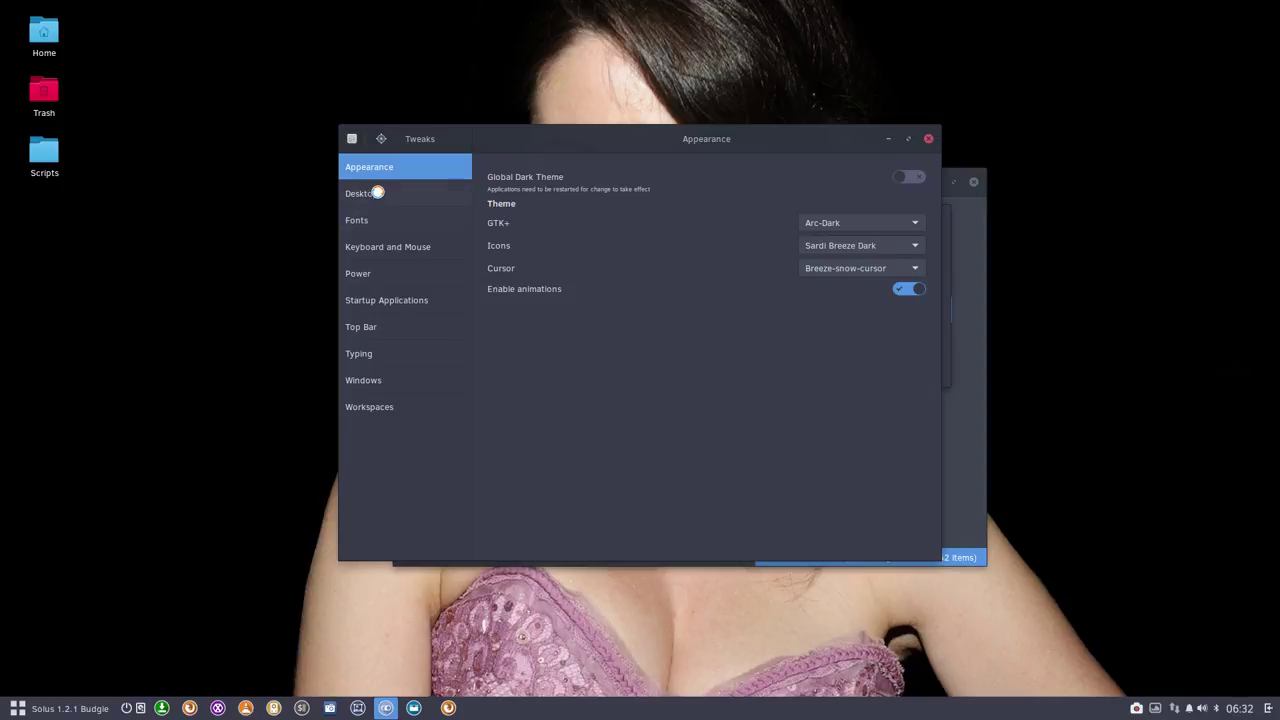
click(246, 202)
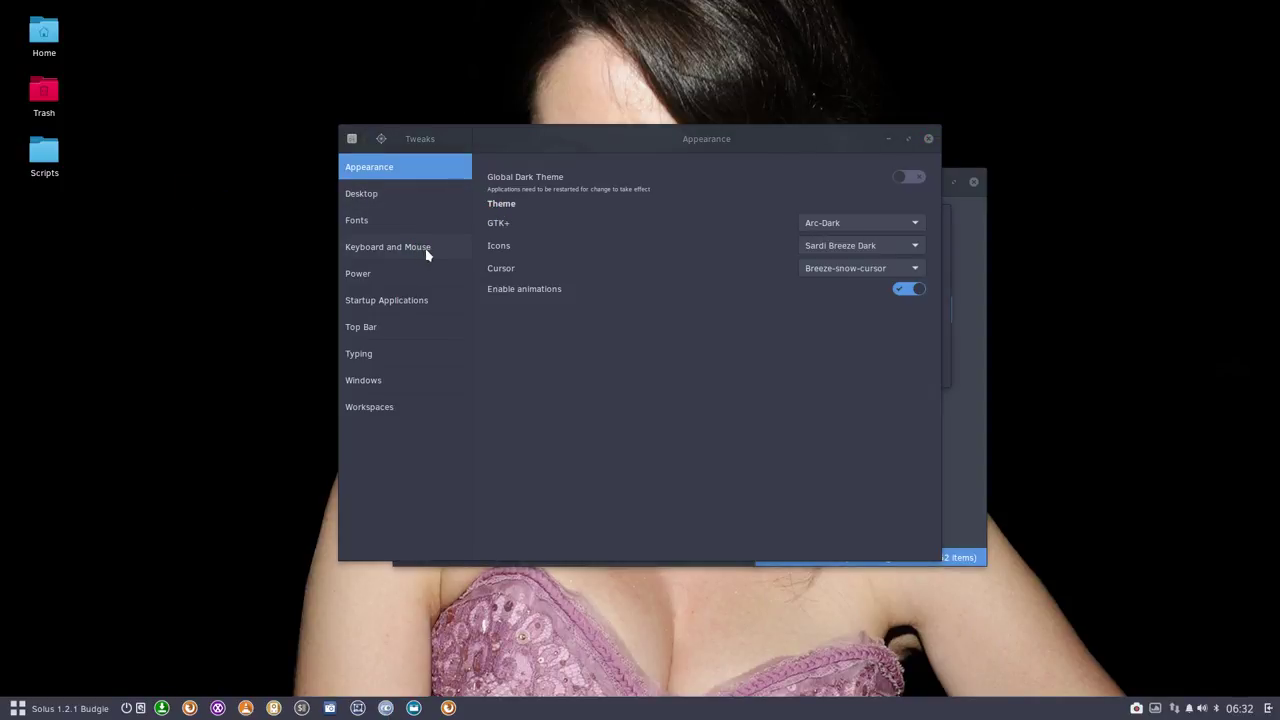
click(43, 48)
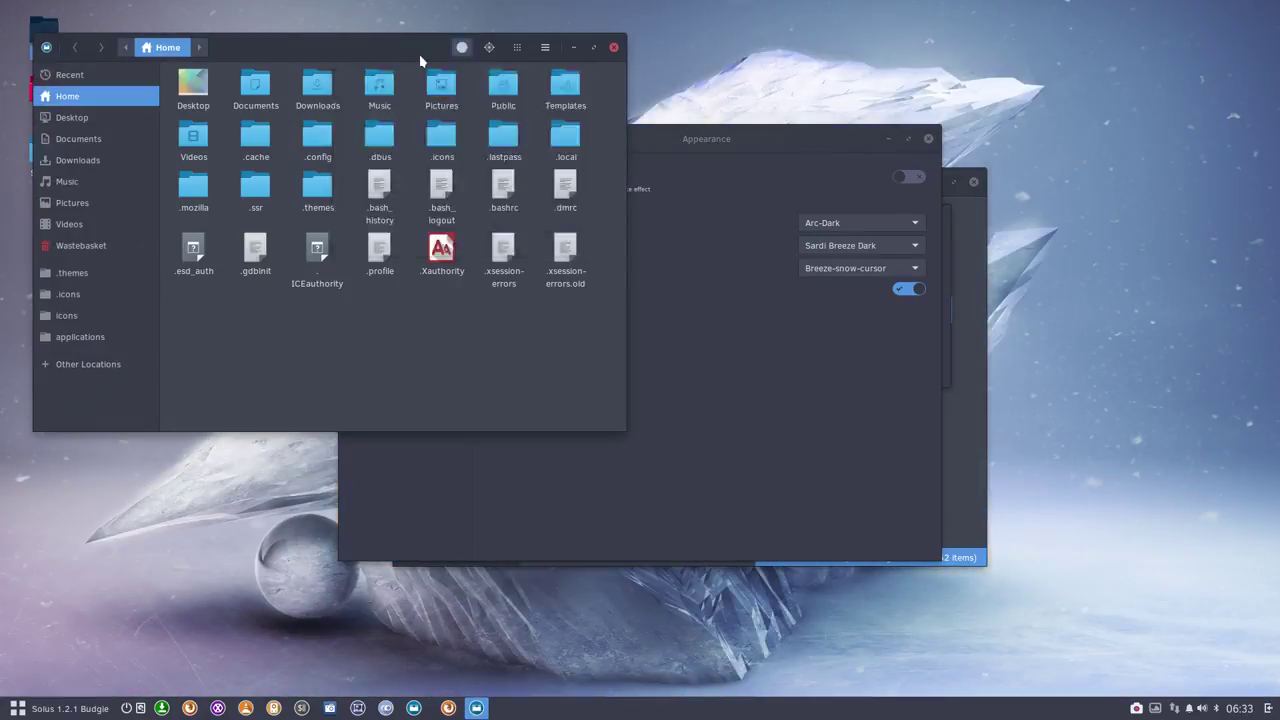
- Rearrange the windows and preview Sardi Flexible icons in the app menu
mouse_move(395, 38)
mouse_down()
mouse_move(785, 192)
mouse_move(704, 273)
mouse_up()
mouse_move(715, 150)
mouse_down()
mouse_move(577, 112)
mouse_move(515, 64)
mouse_up()
click(641, 164)
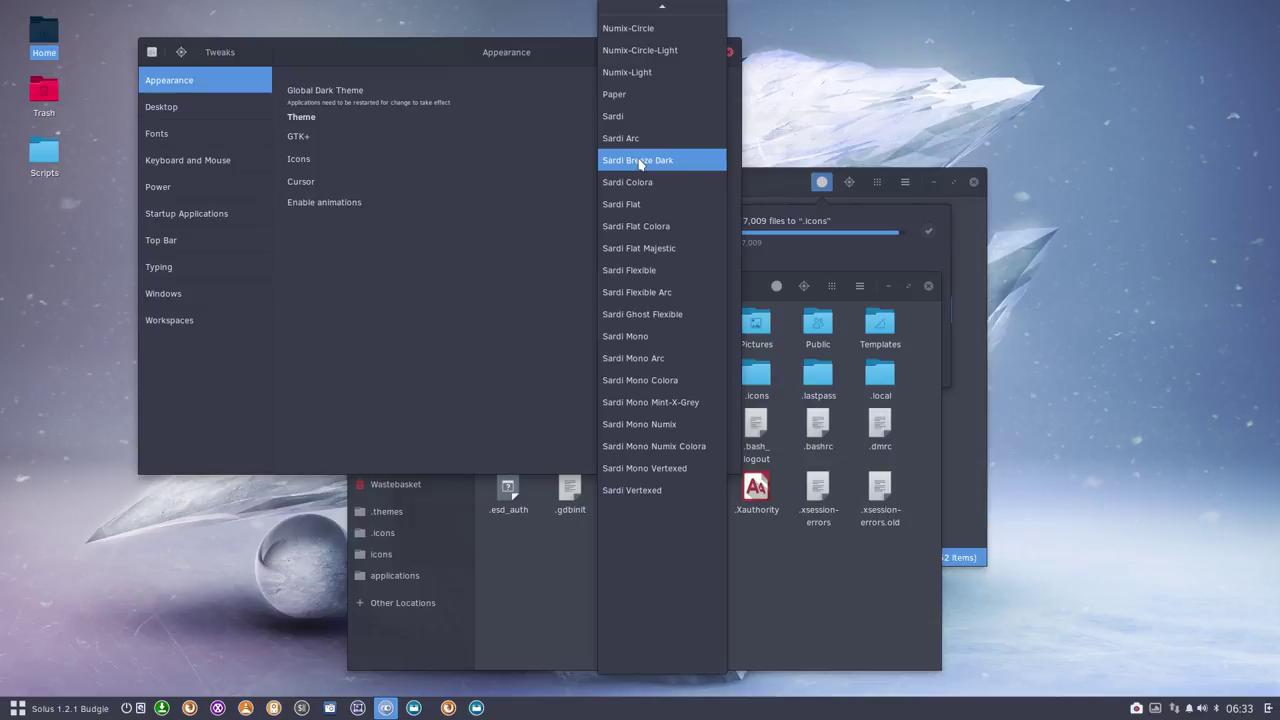
click(645, 270)
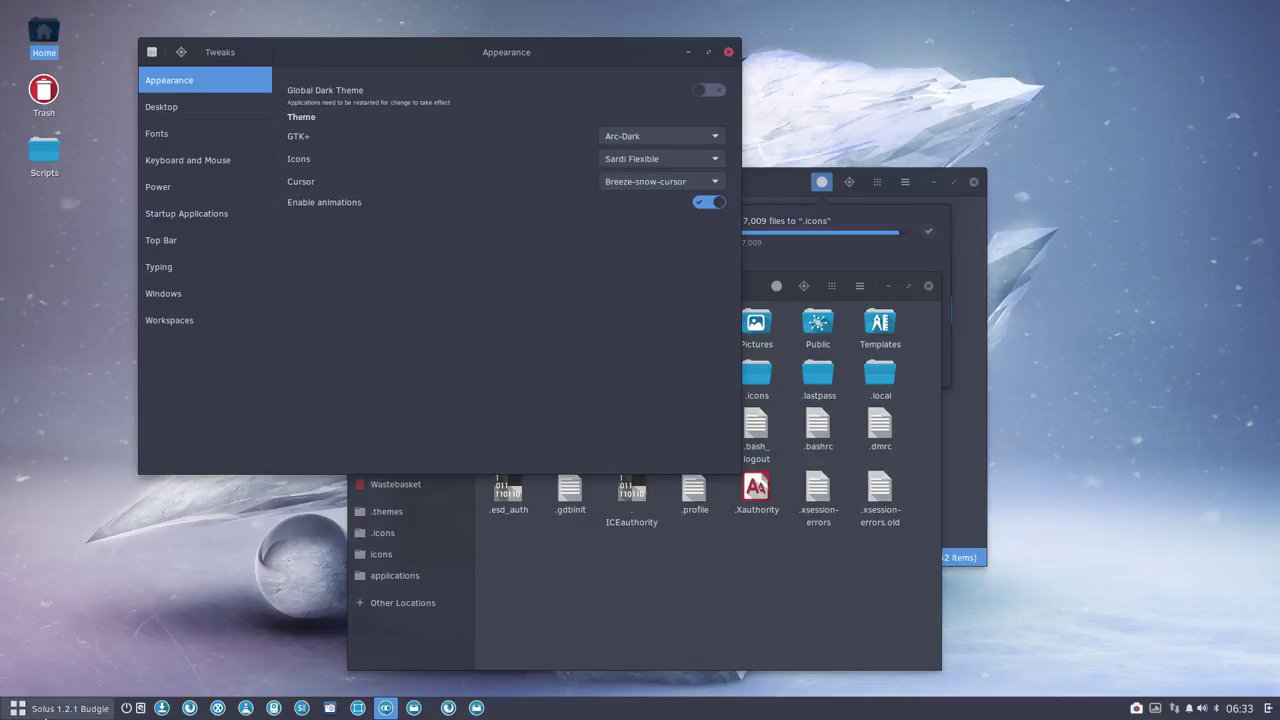
click(45, 712)
click(45, 712)
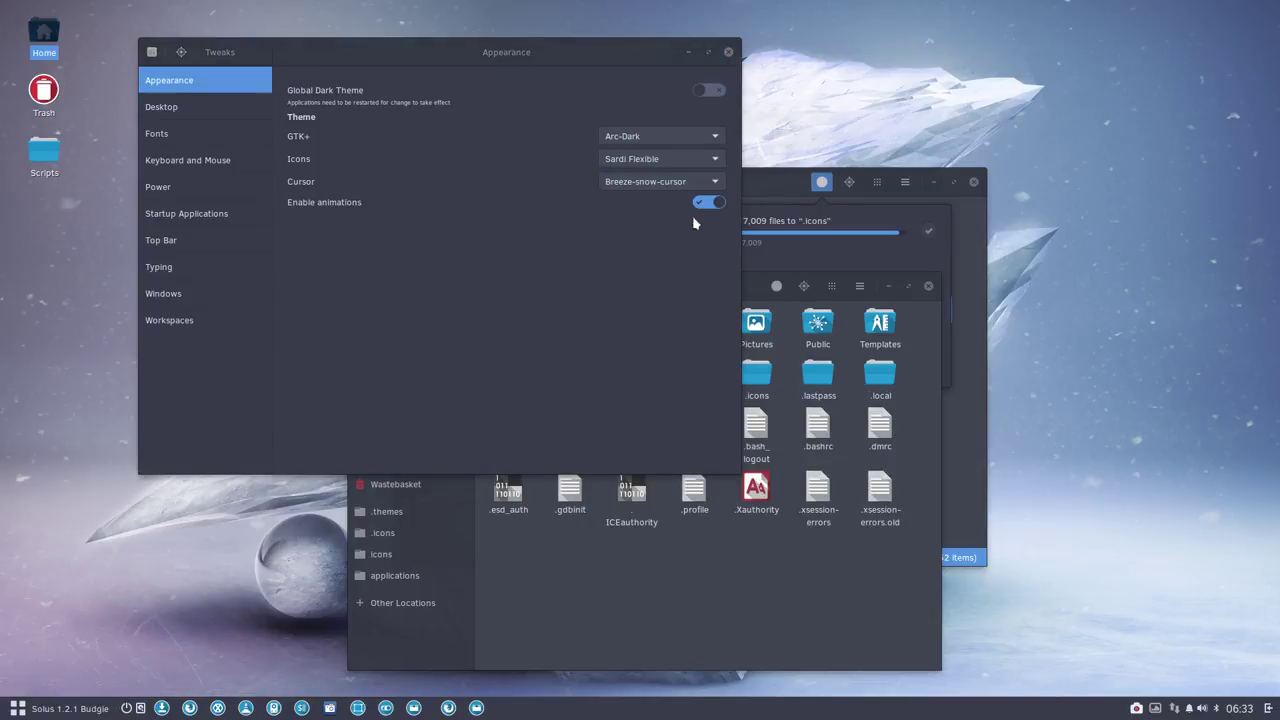
- Switch the icon theme to Sardi Mono and preview it in the app menu
click(700, 160)
click(630, 226)
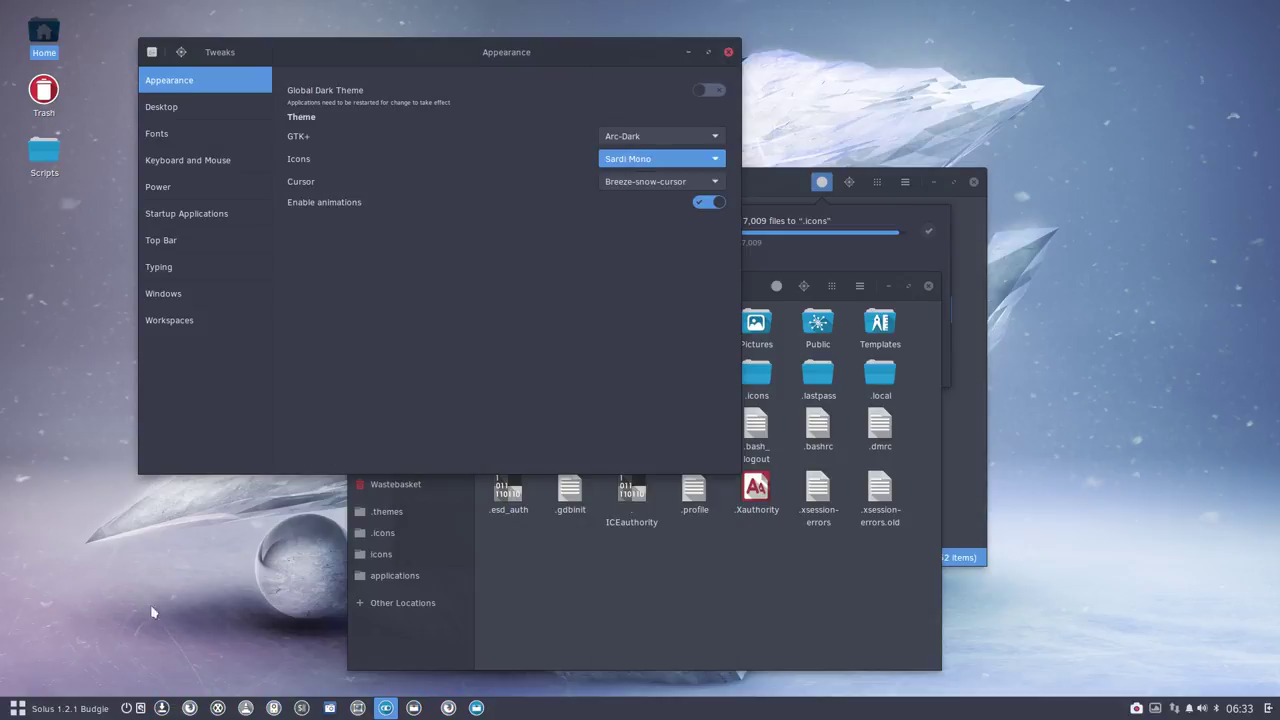
click(58, 710)
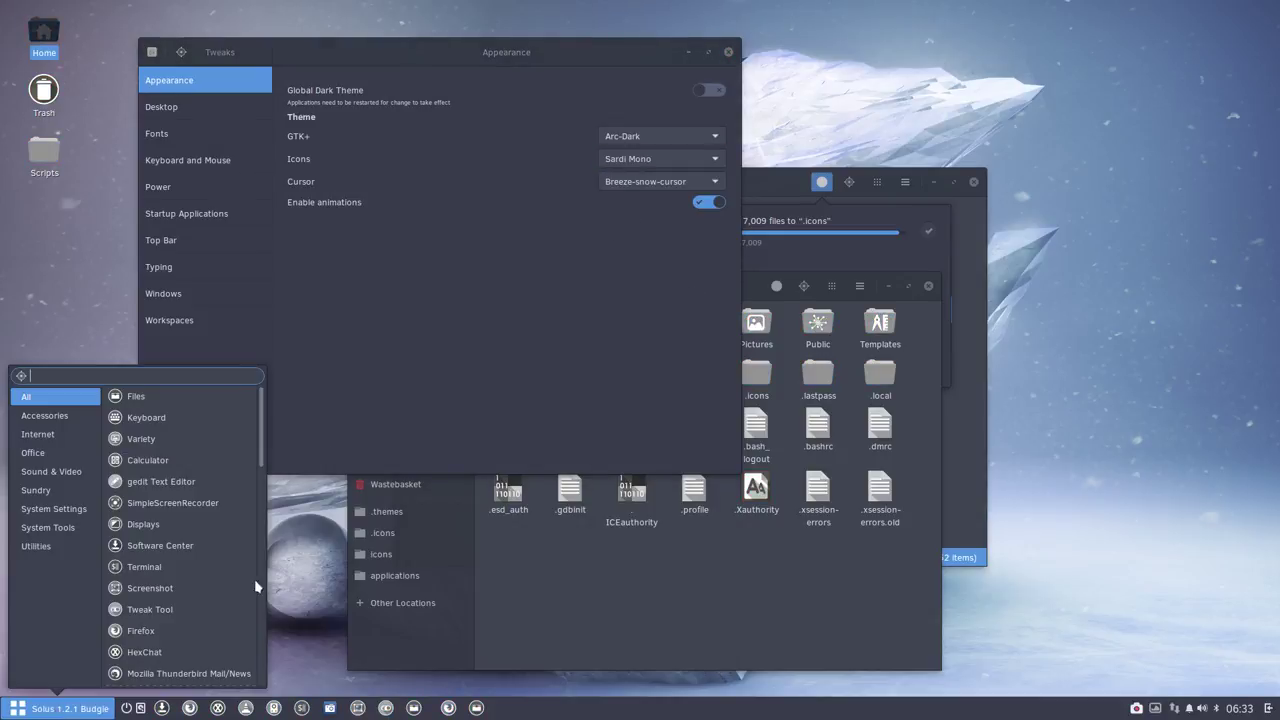
click(664, 292)
- Switch the icon theme to Sardi Flat and preview it in the app menu
click(646, 160)
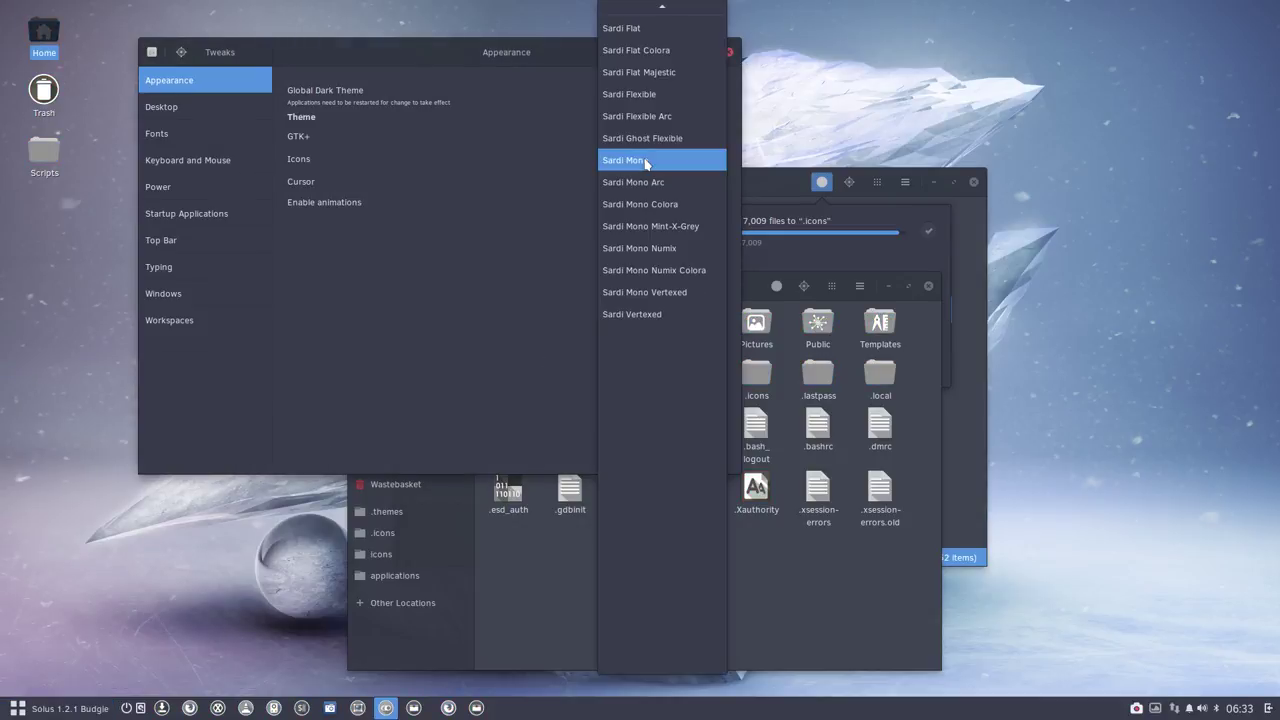
scroll(646, 163, up, 3)
click(646, 89)
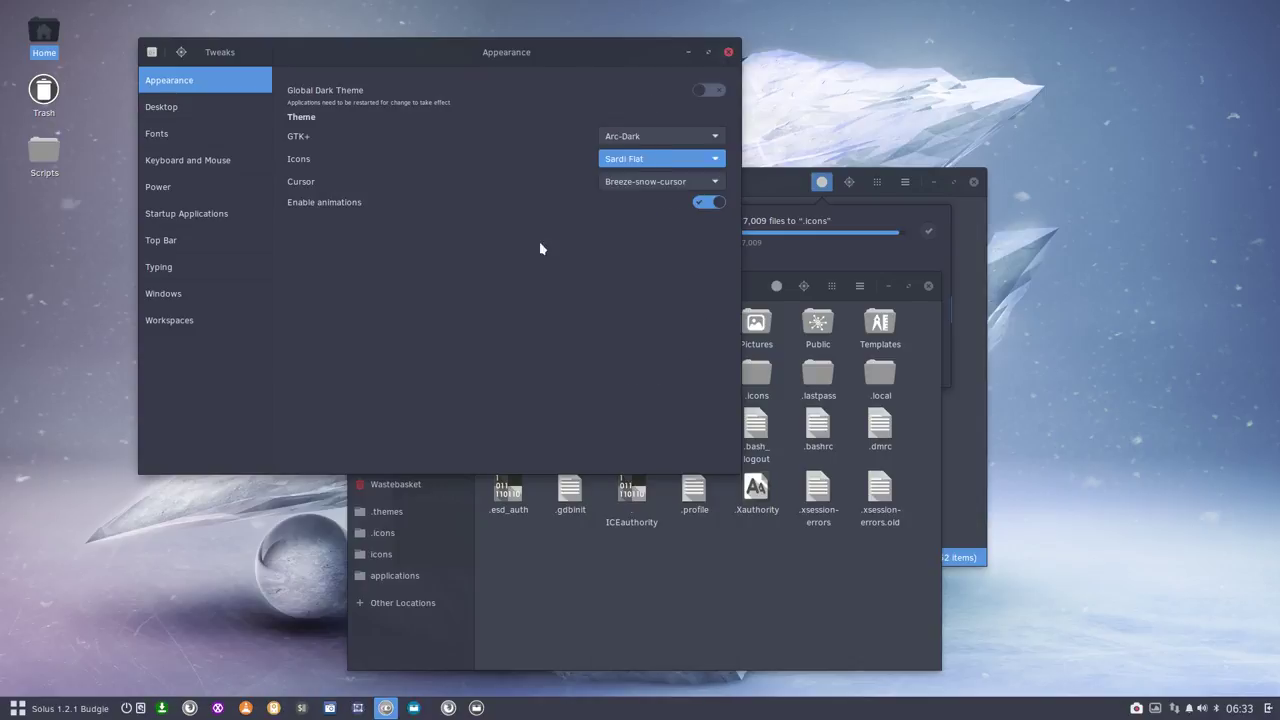
click(58, 708)
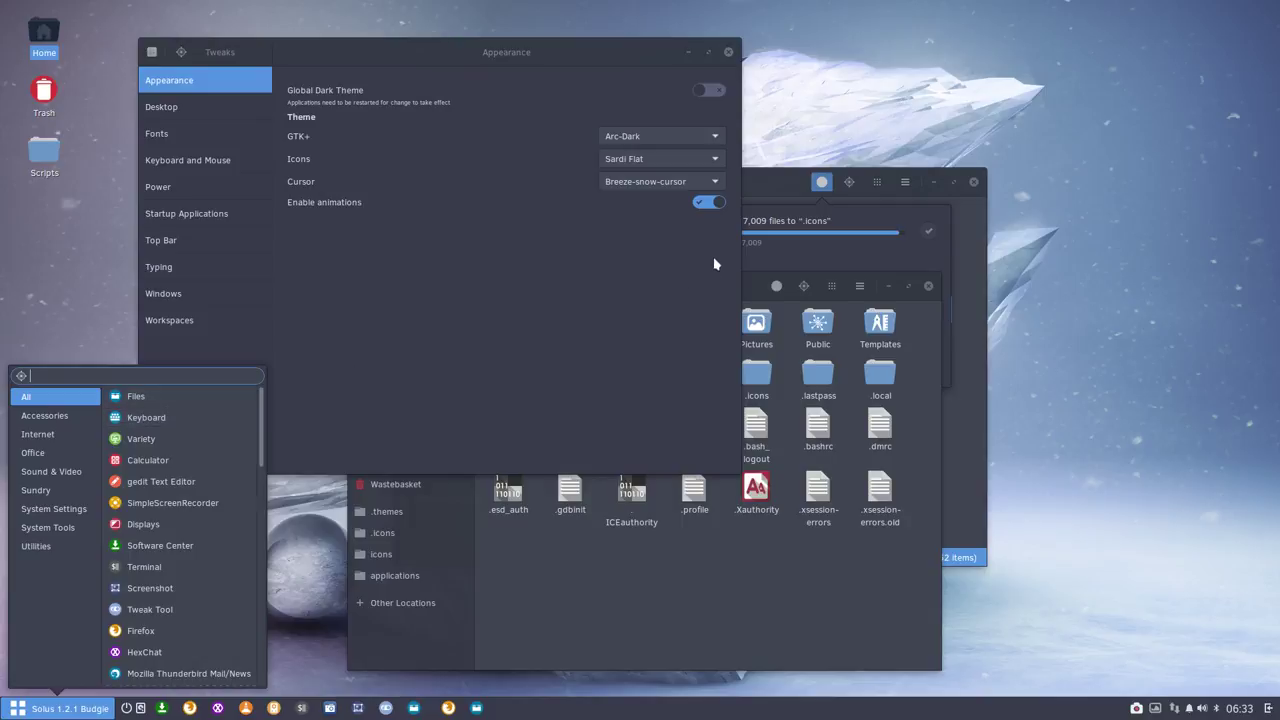
click(665, 195)
- Settle on the plain Sardi icon theme and preview it in the app menu
click(655, 160)
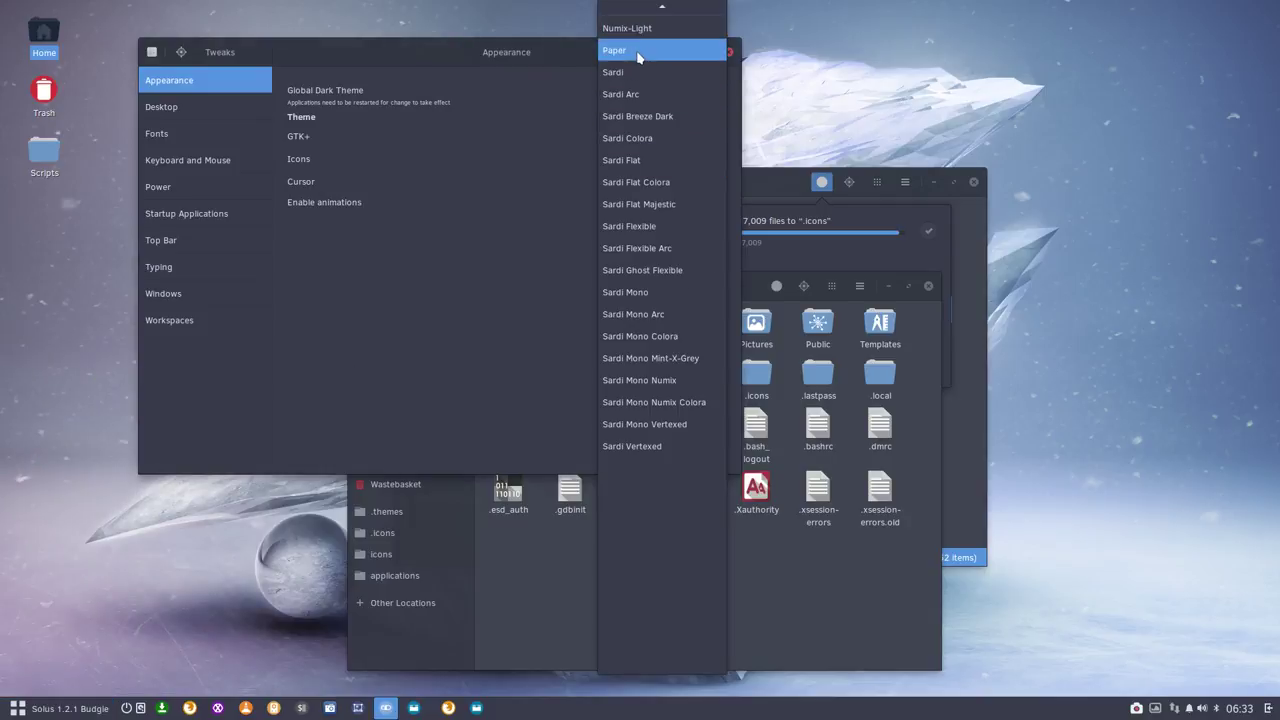
scroll(640, 50, up, 1)
click(647, 108)
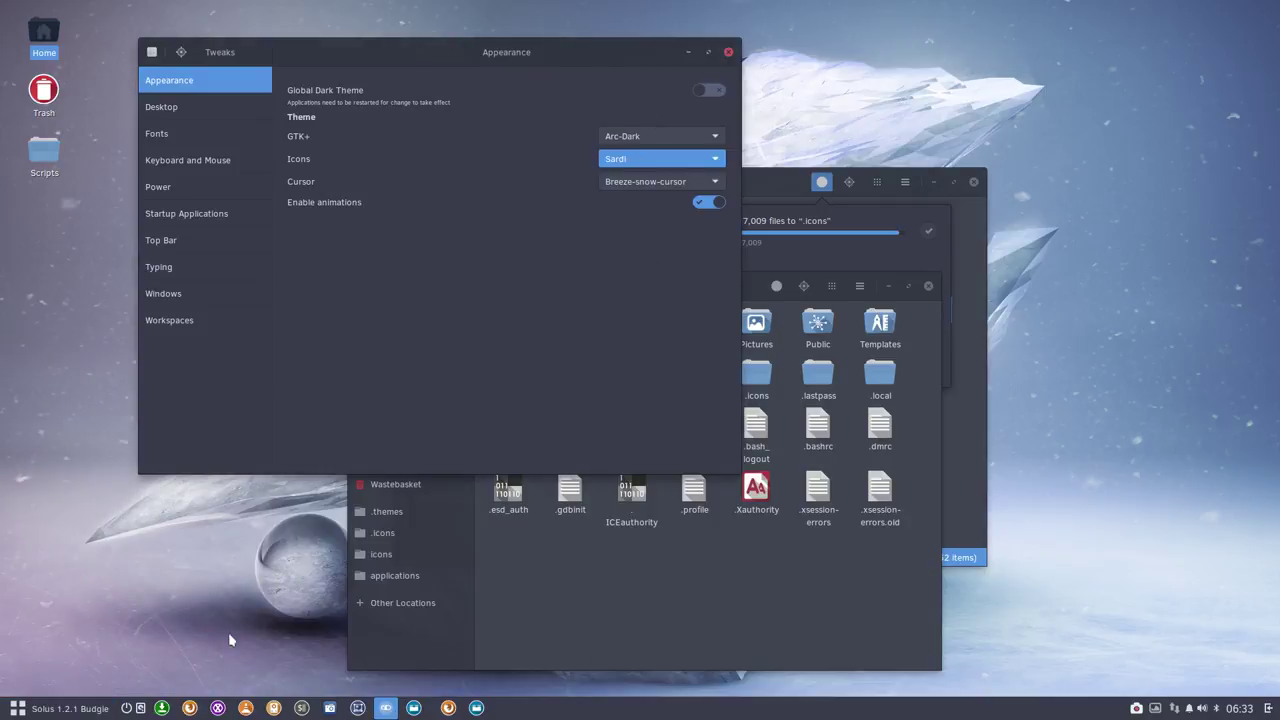
click(76, 708)
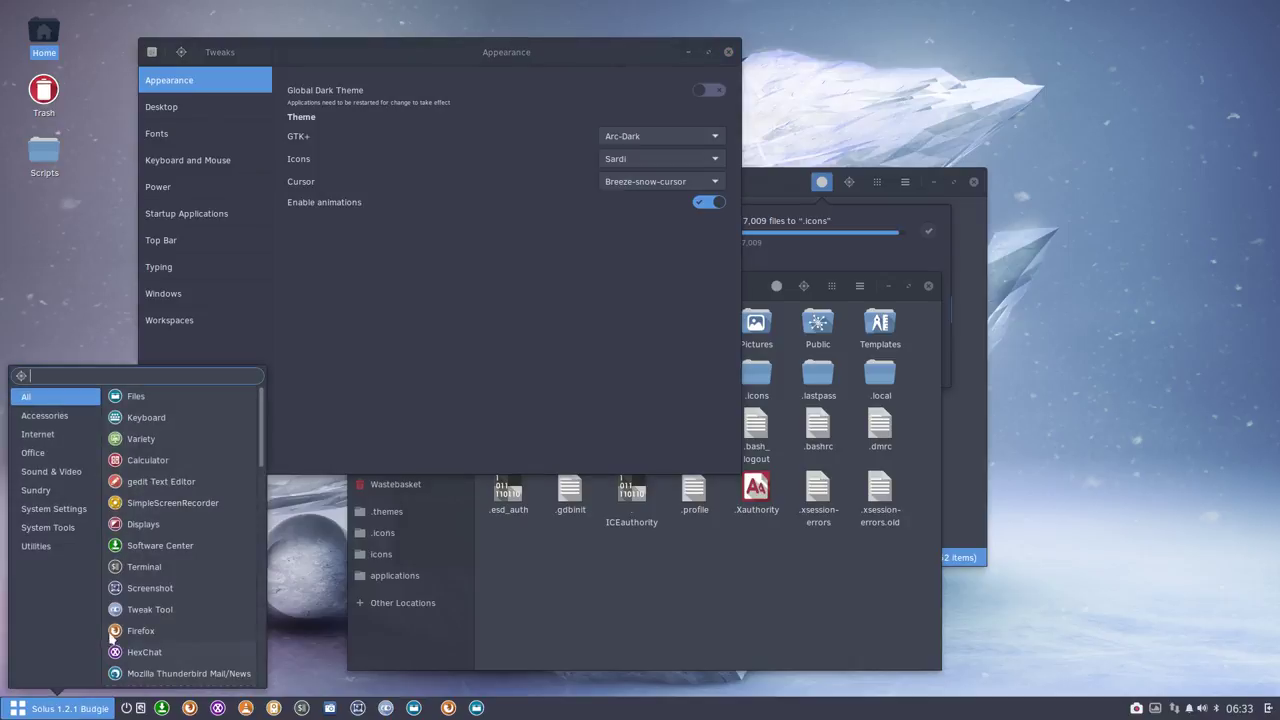
click(437, 388)
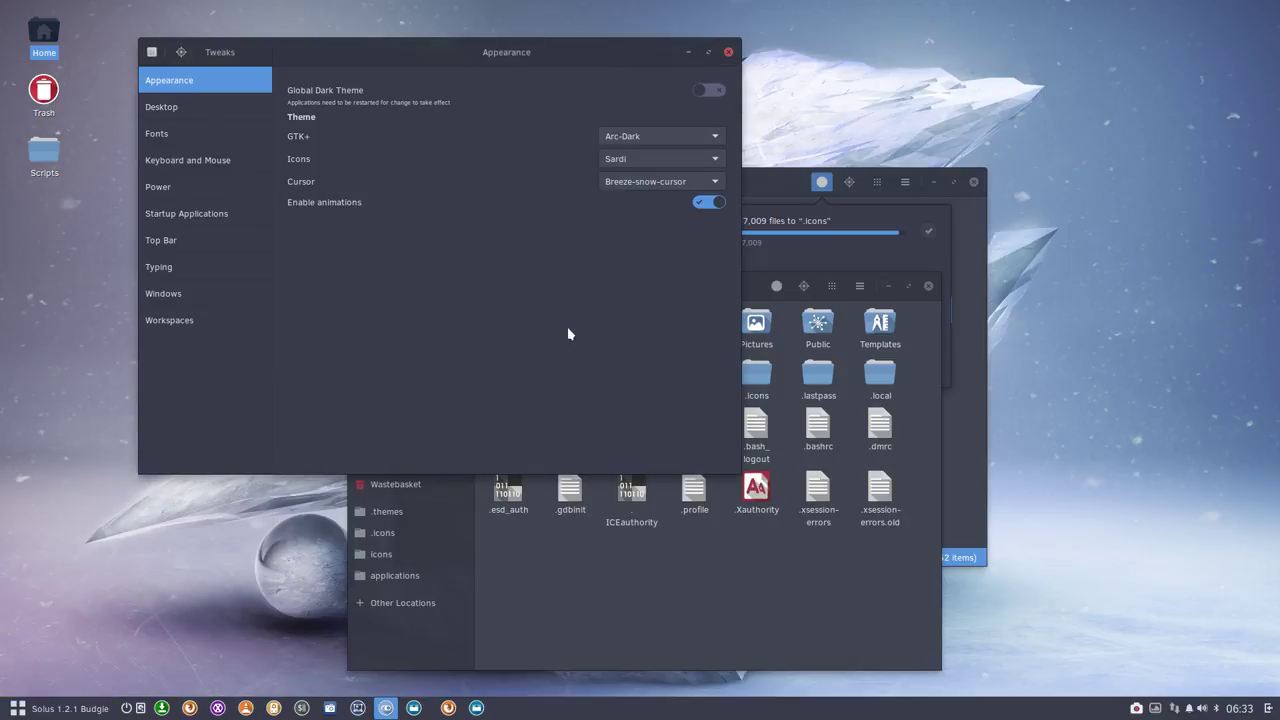